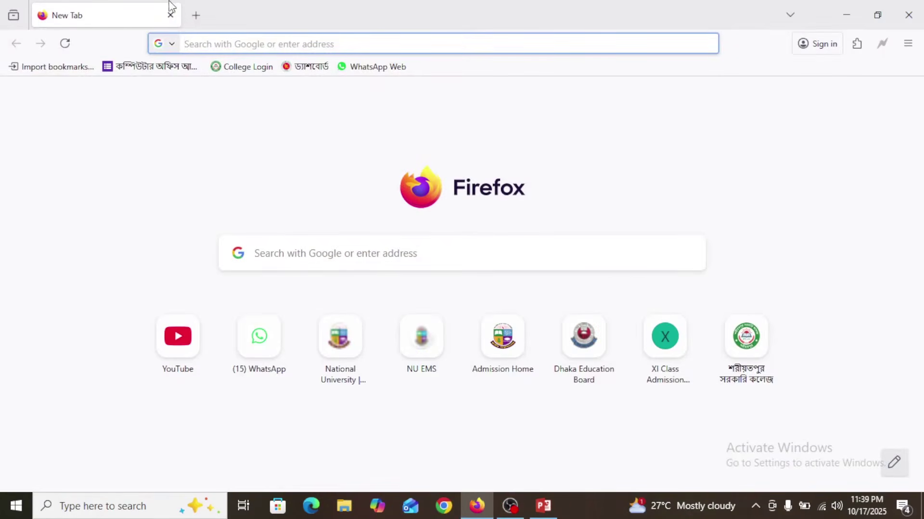
# Open a second blank Firefox tab, then minimize Firefox to show the desktop.
pyautogui.click(198, 15)
pyautogui.click(131, 4)
pyautogui.click(845, 14)
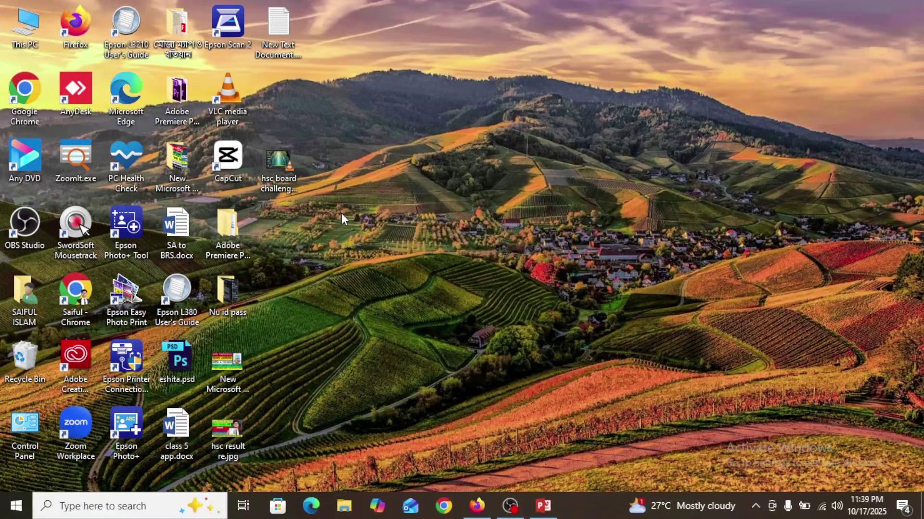
# Refresh the Windows desktop, then restore Firefox from the taskbar.
pyautogui.rightClick(452, 101)
pyautogui.click(492, 143)
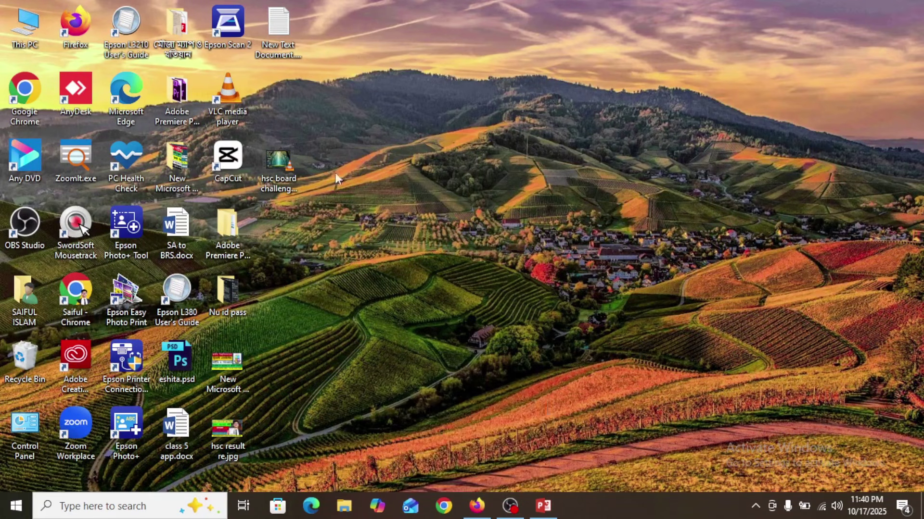
pyautogui.click(477, 506)
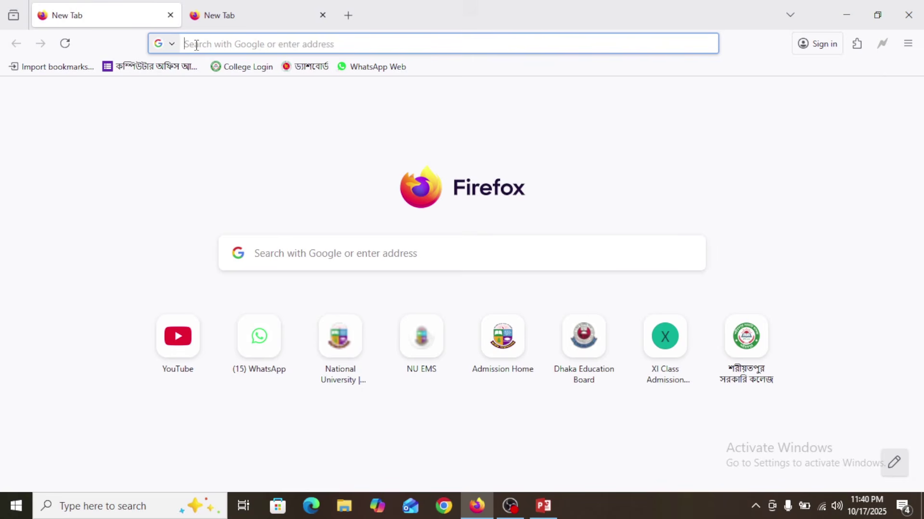
# Load the National University homepage at nu.ac.bd.
pyautogui.write('nu.ac.bd/')
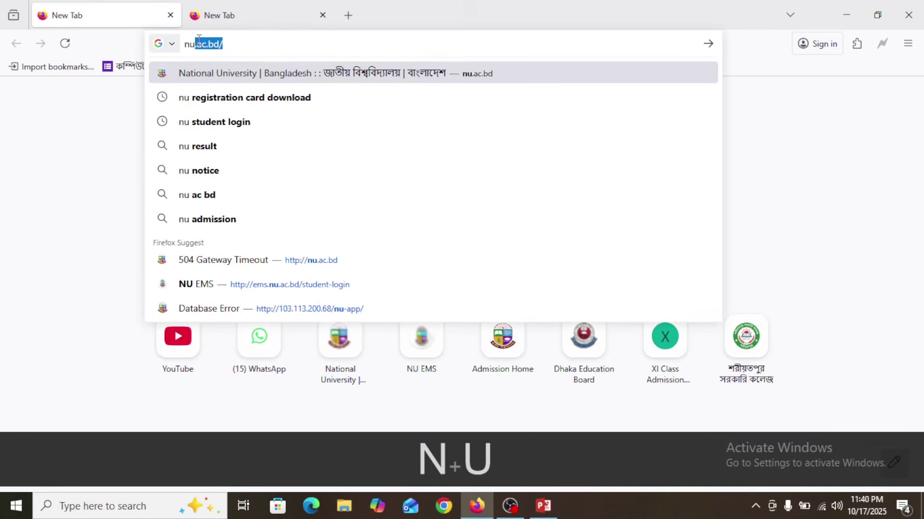
pyautogui.press('Return')
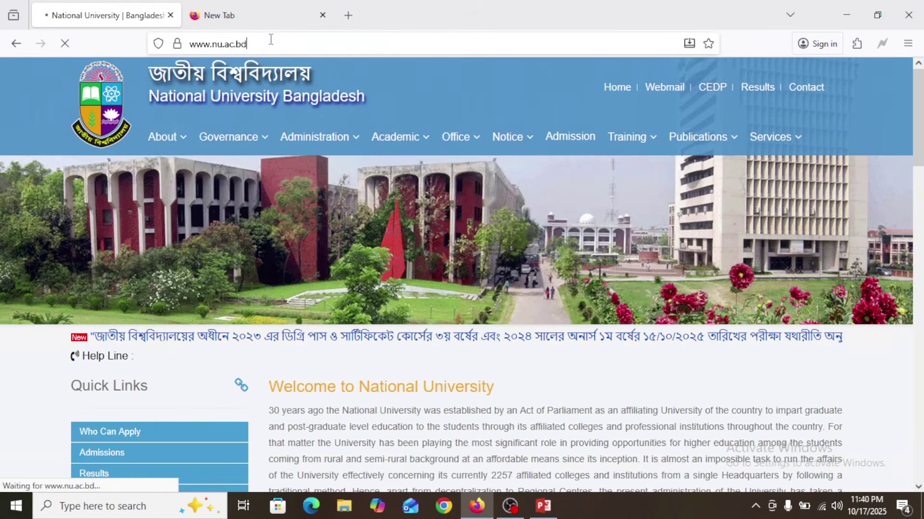
pyautogui.click(253, 39)
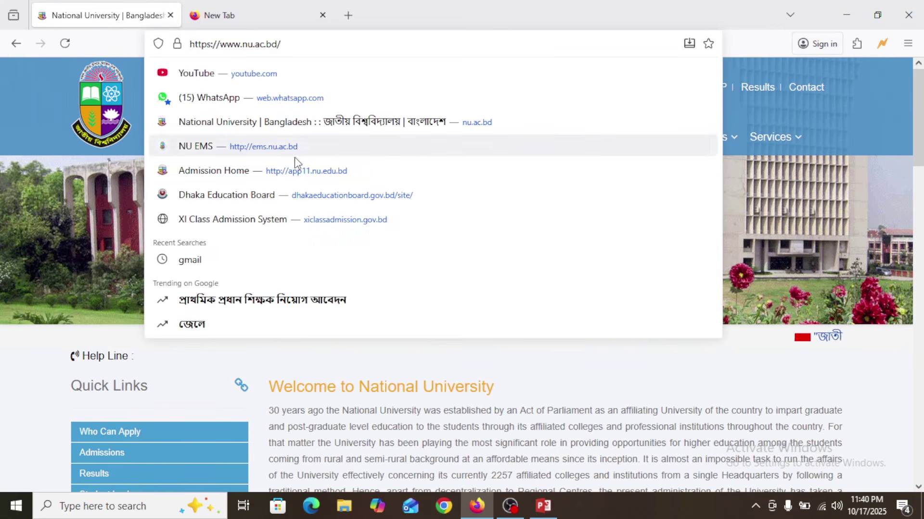
pyautogui.click(12, 431)
# Scroll to Quick Links and open Student Login in a new tab.
pyautogui.scroll(-5, 14, 425)
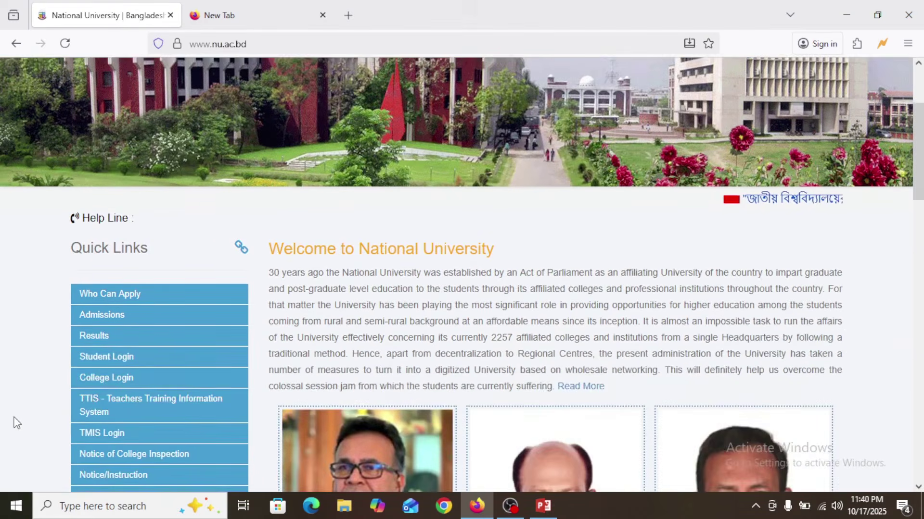
pyautogui.hotkey('ctrl', '2')
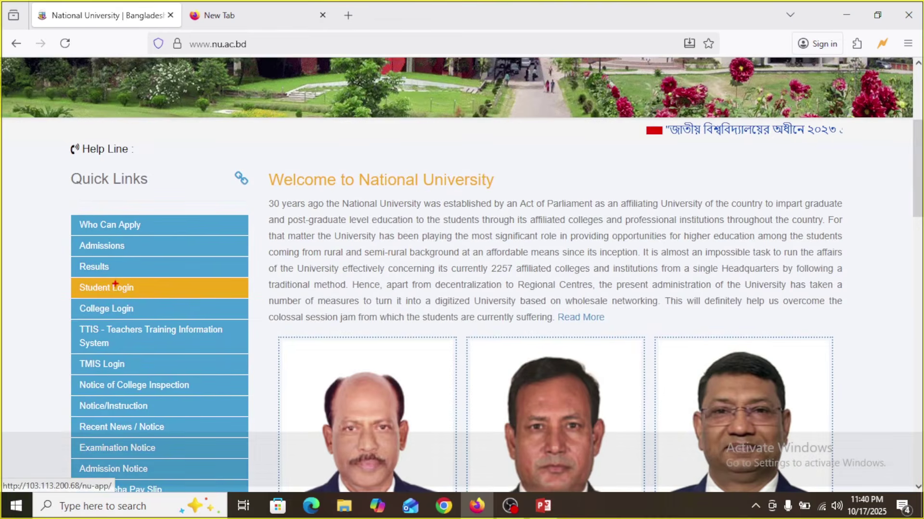
pyautogui.moveTo(58, 274)
pyautogui.mouseDown()
pyautogui.moveTo(207, 310)
pyautogui.moveTo(276, 308)
pyautogui.moveTo(260, 305)
pyautogui.mouseUp()
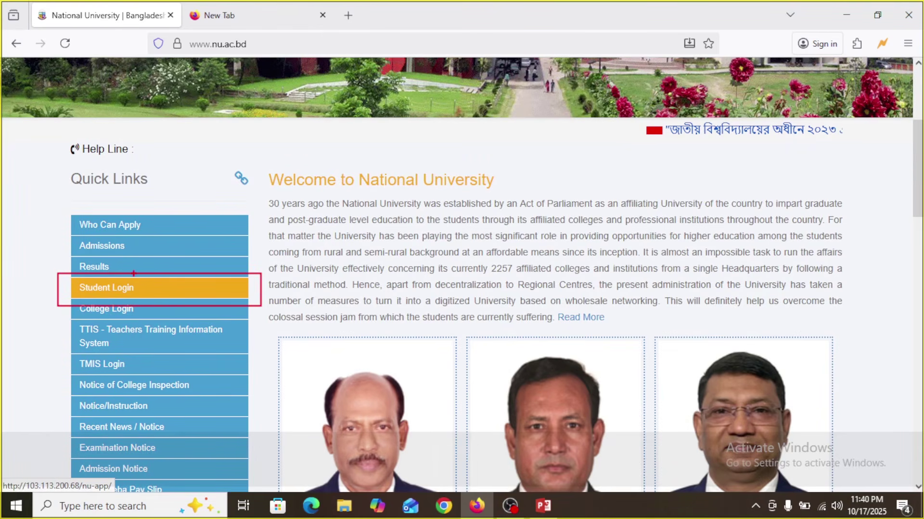
pyautogui.press('Escape')
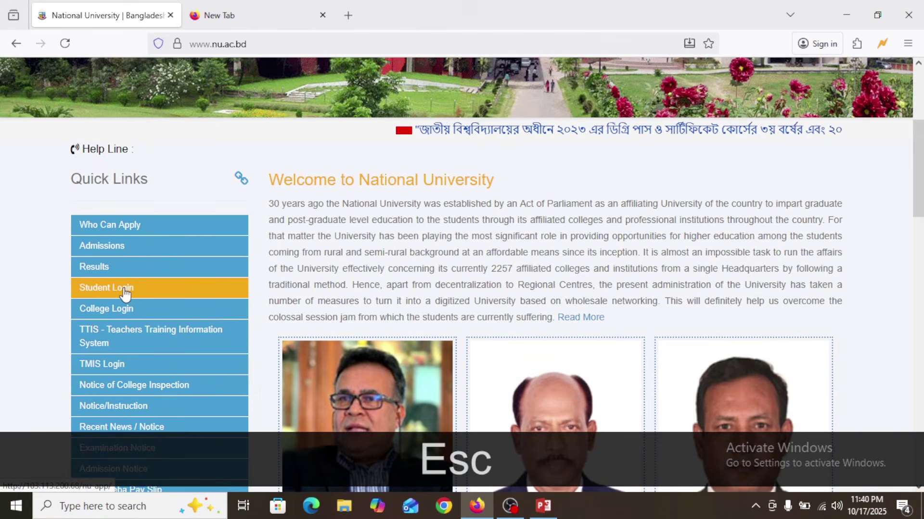
pyautogui.click(124, 289)
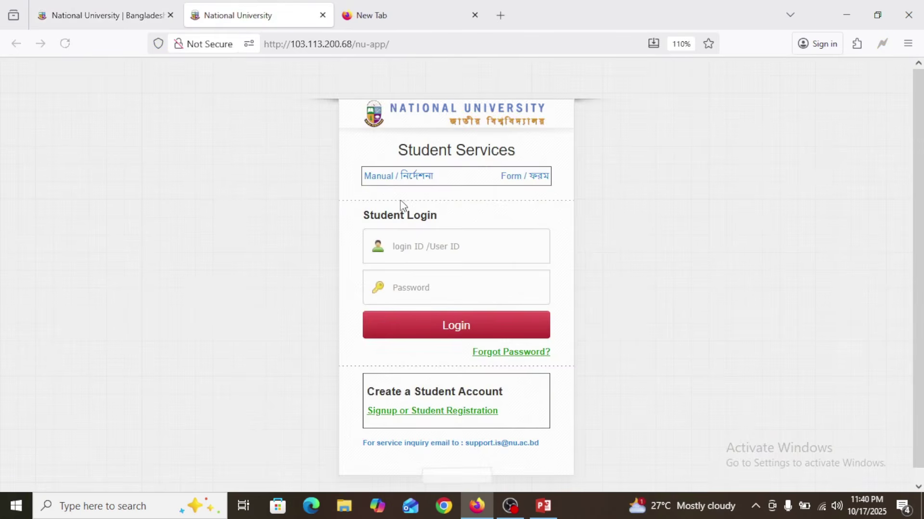
# Zoom the login page and mark up the login form and university header.
pyautogui.scroll(1, 422, 274)
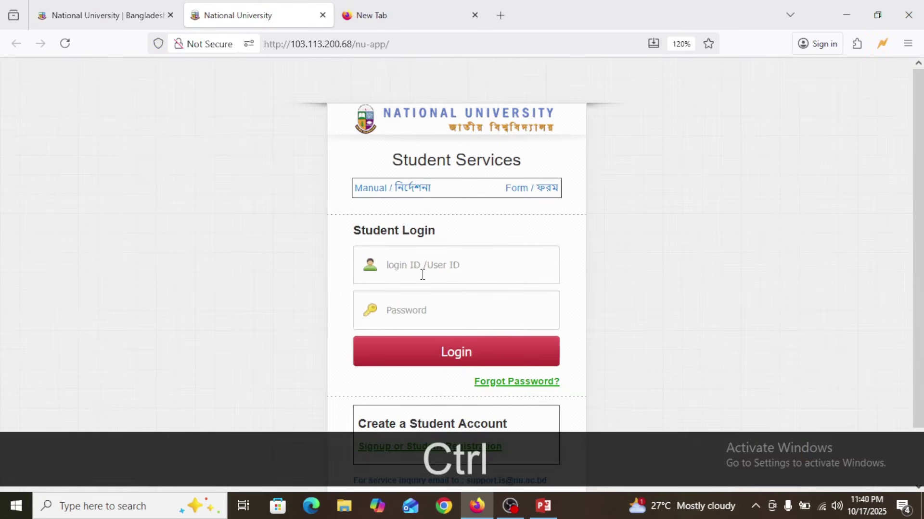
pyautogui.scroll(-2, 423, 274)
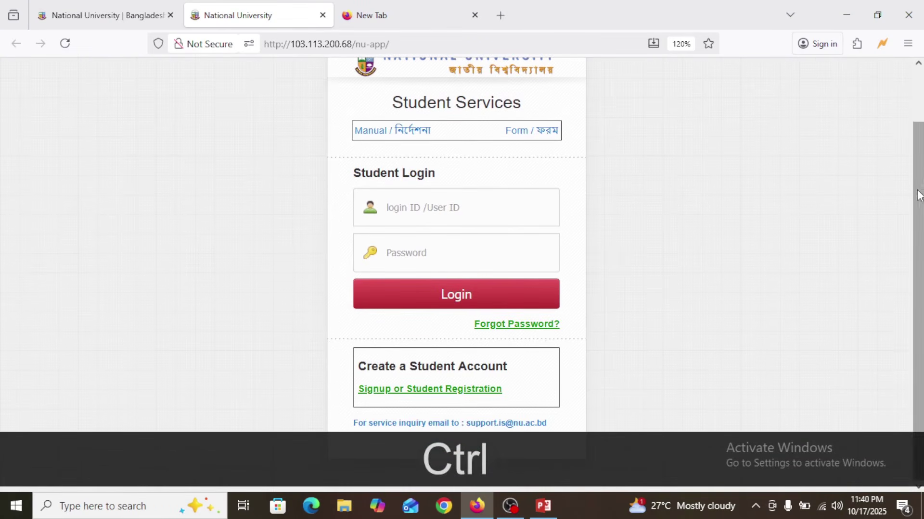
pyautogui.moveTo(919, 196); pyautogui.dragTo(914, 161)
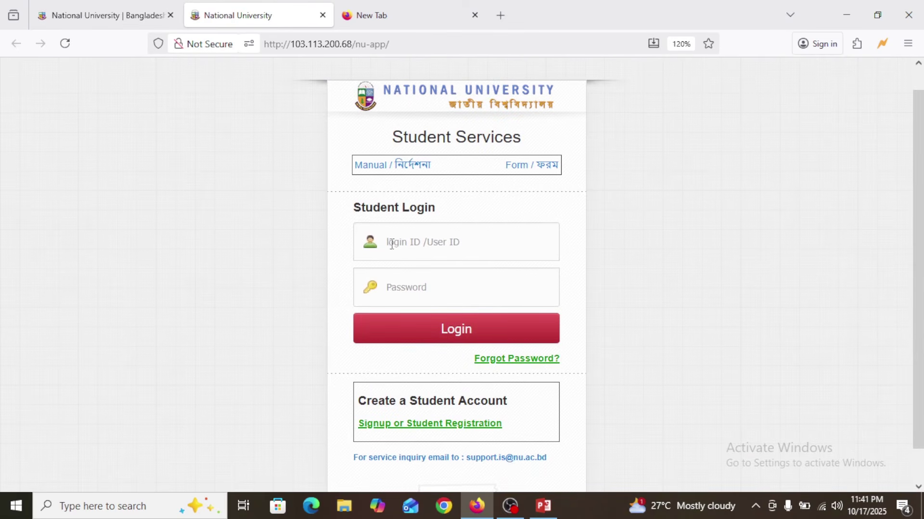
pyautogui.moveTo(278, 202)
pyautogui.mouseDown()
pyautogui.moveTo(311, 267)
pyautogui.moveTo(563, 153)
pyautogui.mouseUp()
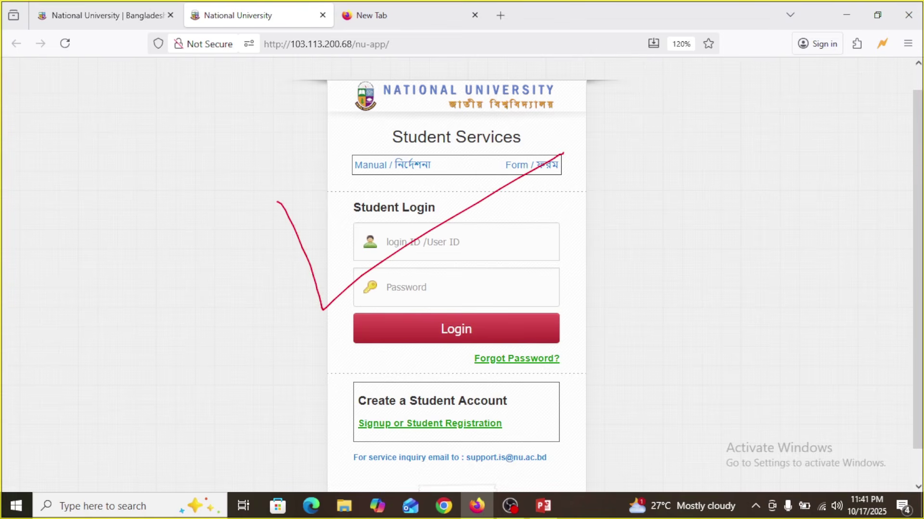
pyautogui.moveTo(378, 104)
pyautogui.mouseDown()
pyautogui.moveTo(590, 104)
pyautogui.moveTo(322, 130)
pyautogui.mouseUp()
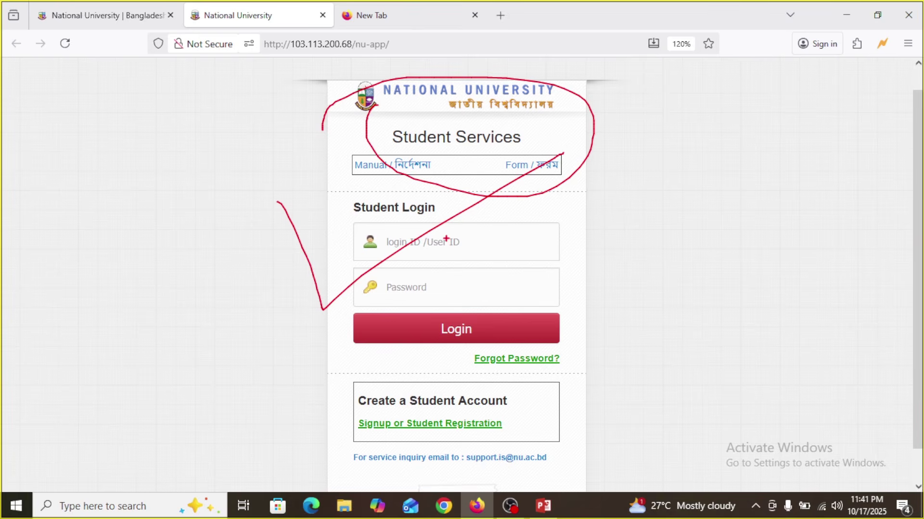
pyautogui.press('Escape')
# Try the login ID field, highlight the Student Login heading, and dismiss the insecure-login warning.
pyautogui.click(377, 226)
pyautogui.click(403, 242)
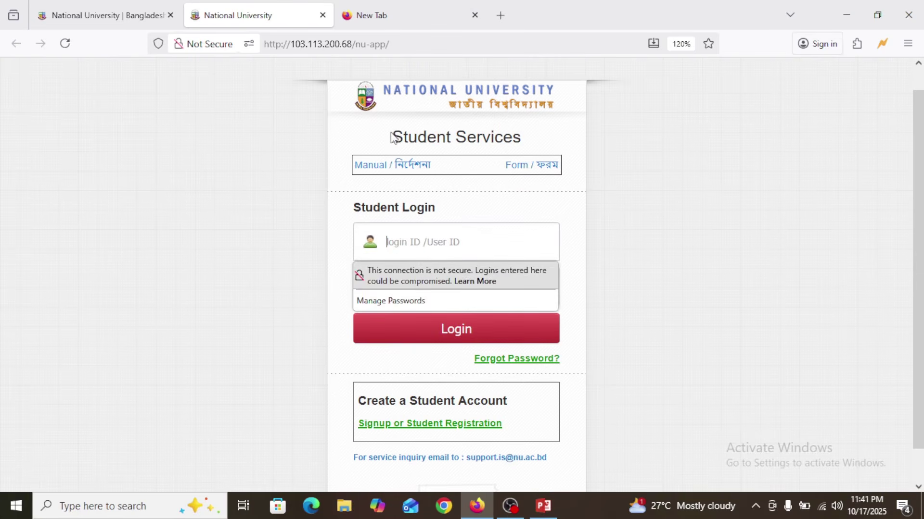
pyautogui.moveTo(364, 208); pyautogui.dragTo(434, 210)
pyautogui.click(439, 212)
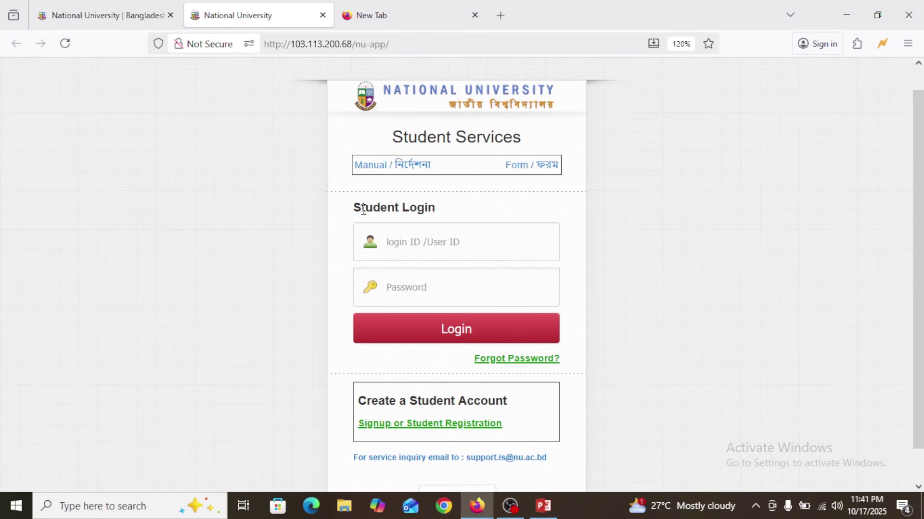
pyautogui.moveTo(354, 210); pyautogui.dragTo(450, 209)
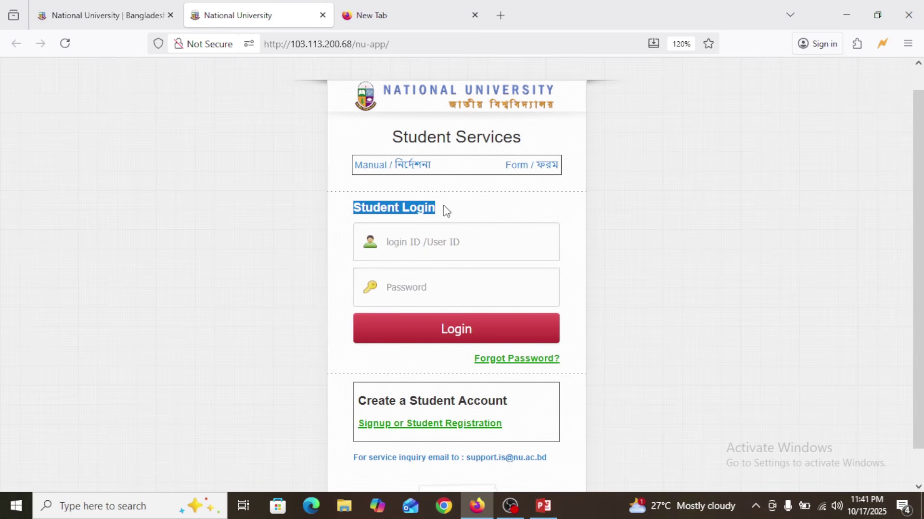
pyautogui.click(430, 208)
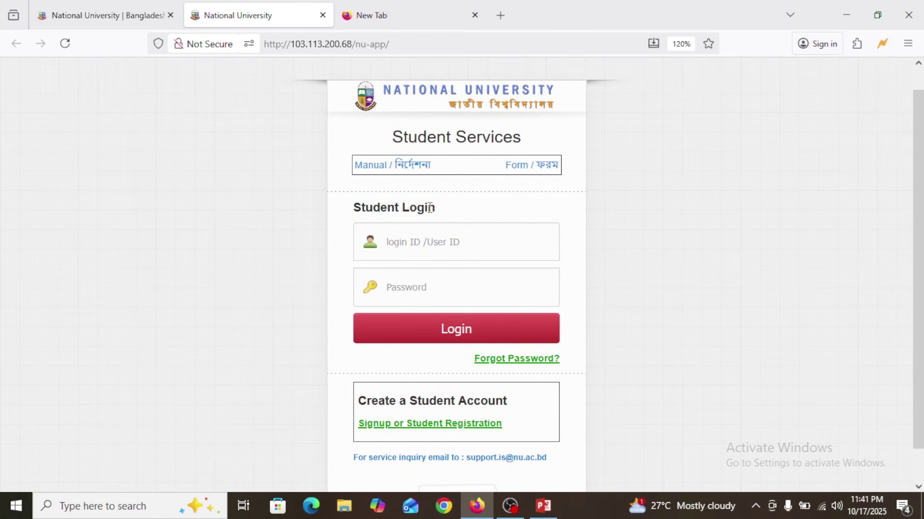
pyautogui.click(398, 236)
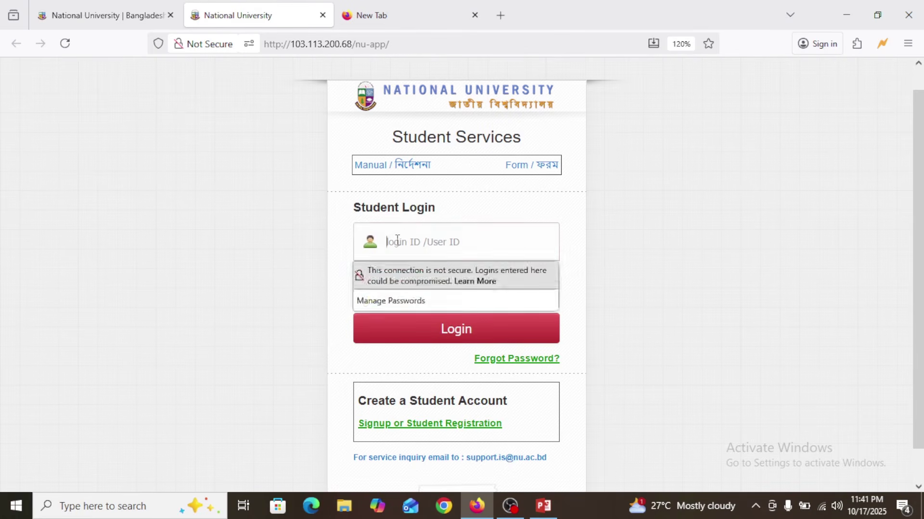
pyautogui.click(470, 247)
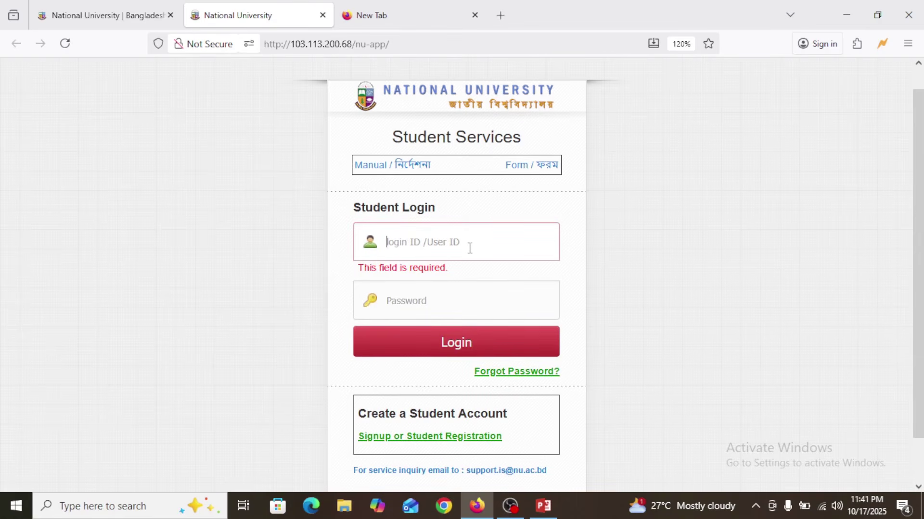
pyautogui.click(423, 245)
pyautogui.click(423, 242)
# Scroll to Create a Student Account and open the 'Signup or Student Registration' link.
pyautogui.scroll(-2, 440, 234)
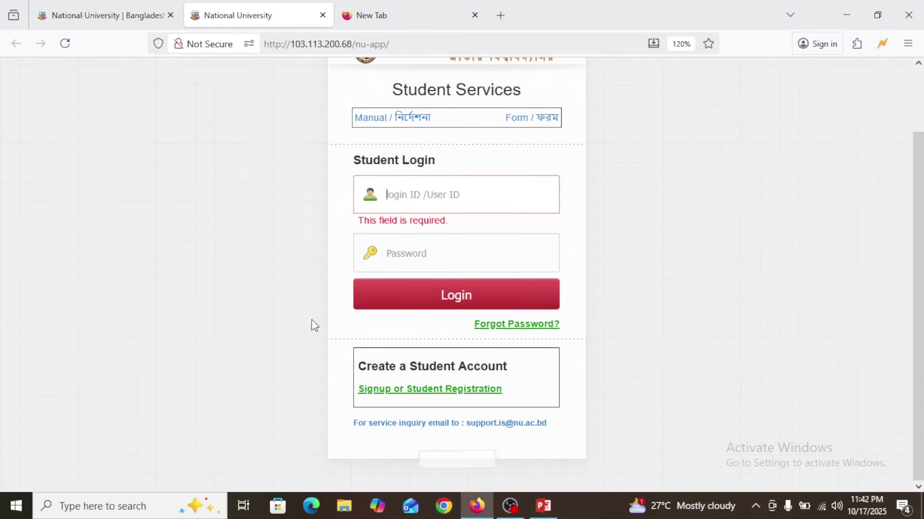
pyautogui.moveTo(351, 351)
pyautogui.mouseDown()
pyautogui.moveTo(516, 411)
pyautogui.moveTo(563, 410)
pyautogui.mouseUp()
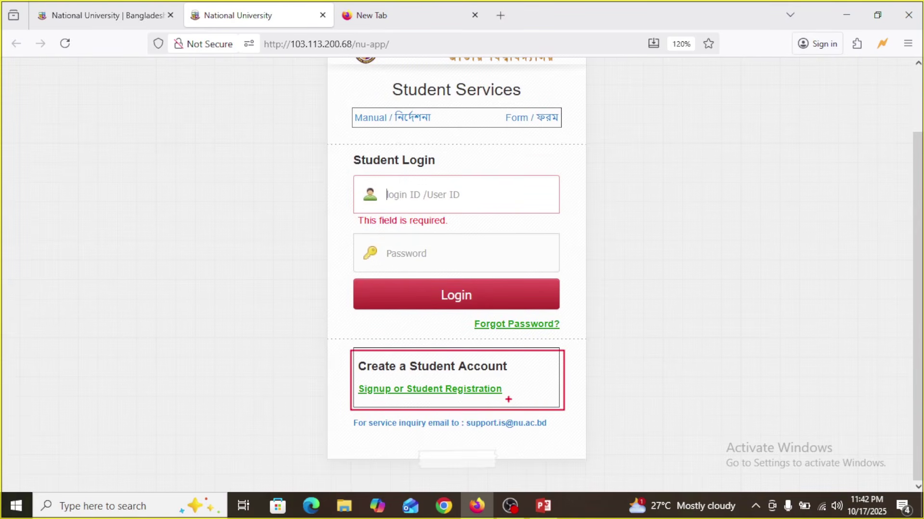
pyautogui.press('Escape')
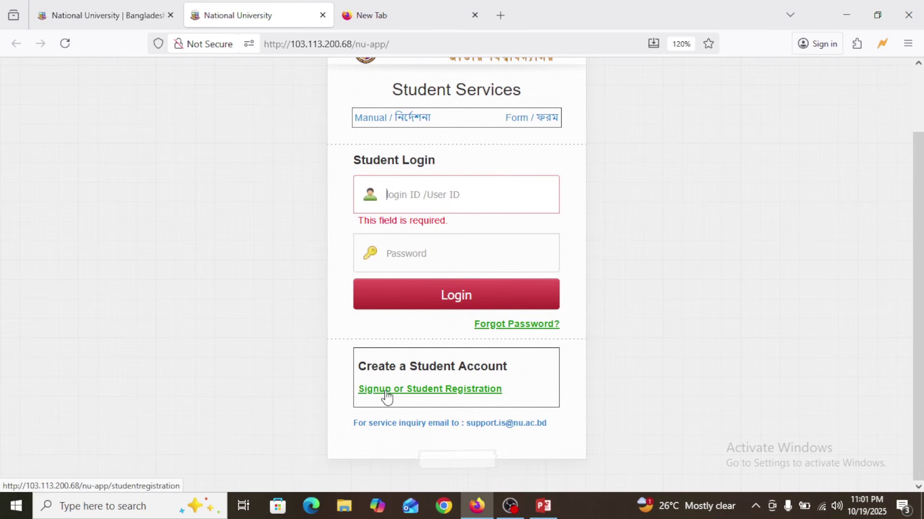
pyautogui.click(414, 392)
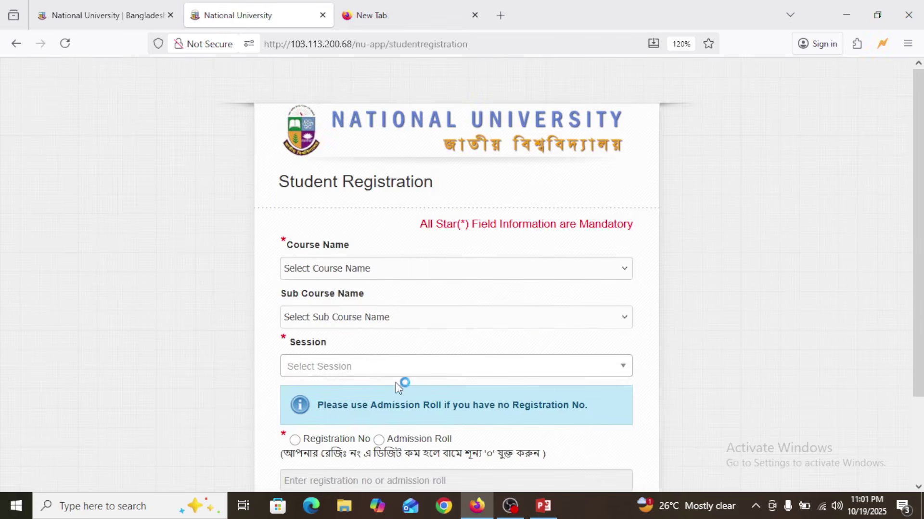
# Choose Bachelor Degree Honours as the course and B.A Honours as the sub course.
pyautogui.scroll(-2, 404, 384)
pyautogui.hotkey('ctrl', '-')
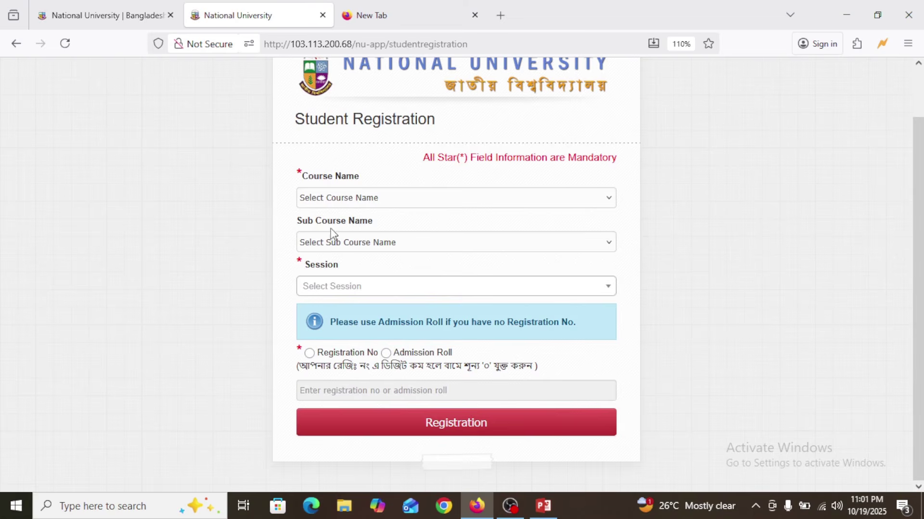
pyautogui.click(343, 197)
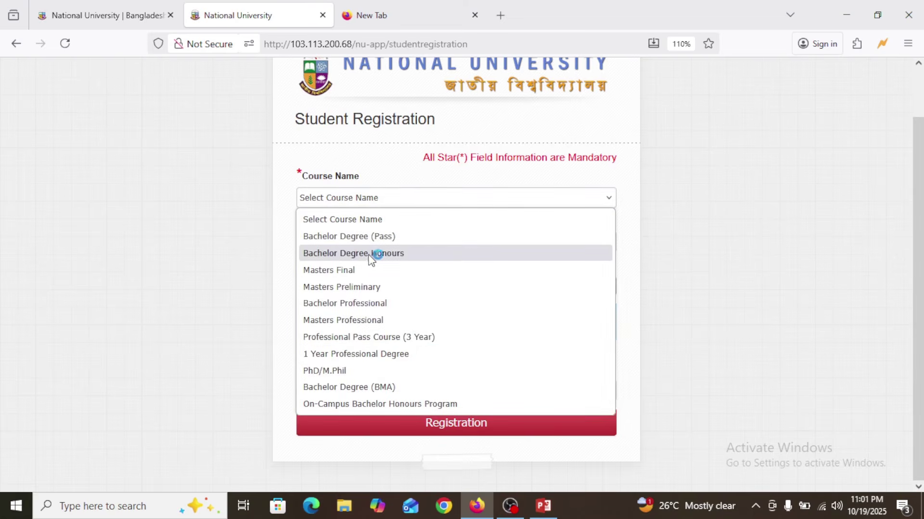
pyautogui.click(380, 254)
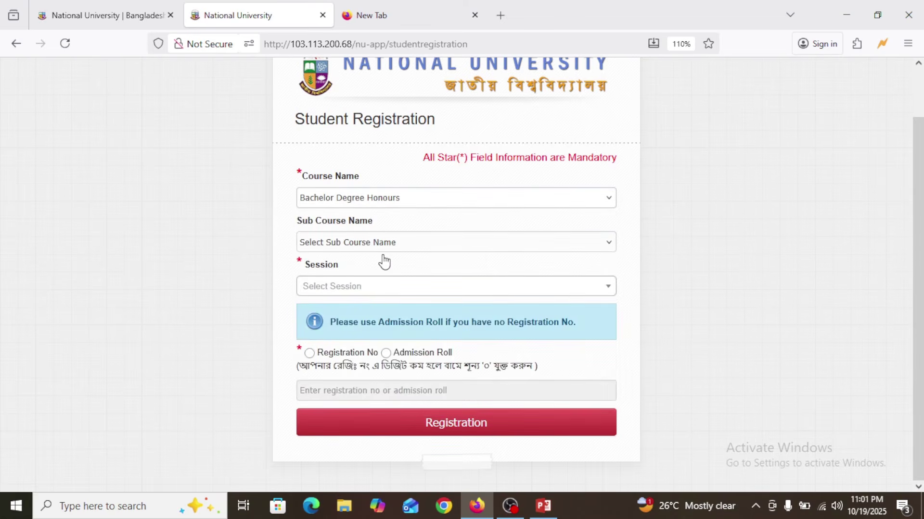
pyautogui.click(372, 195)
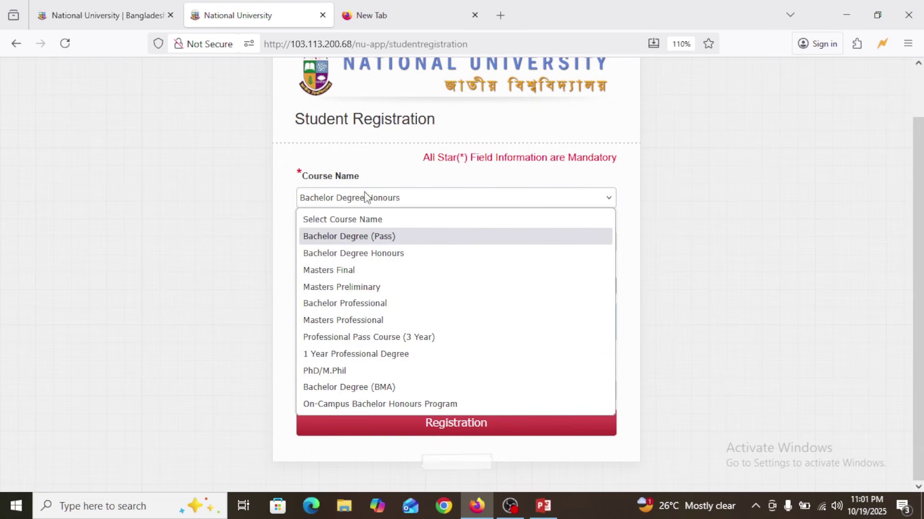
pyautogui.click(371, 255)
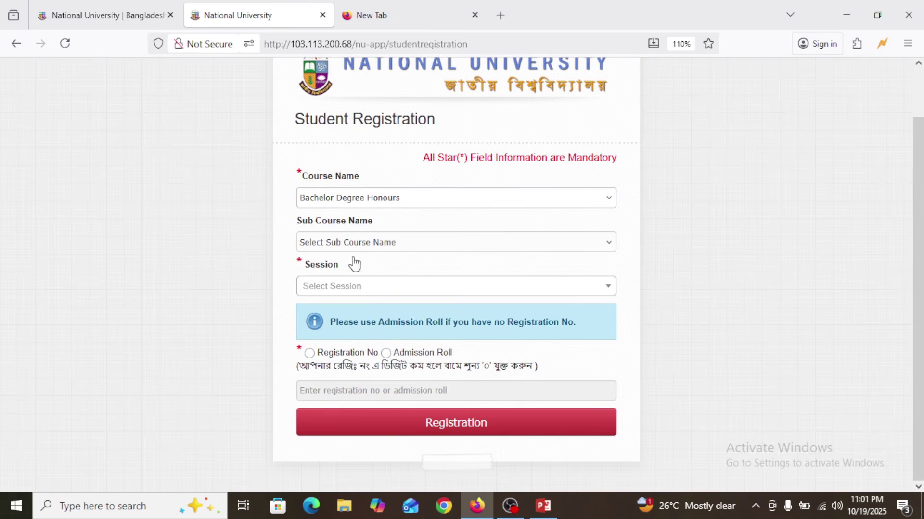
pyautogui.click(360, 242)
pyautogui.click(364, 276)
pyautogui.click(356, 247)
pyautogui.click(356, 246)
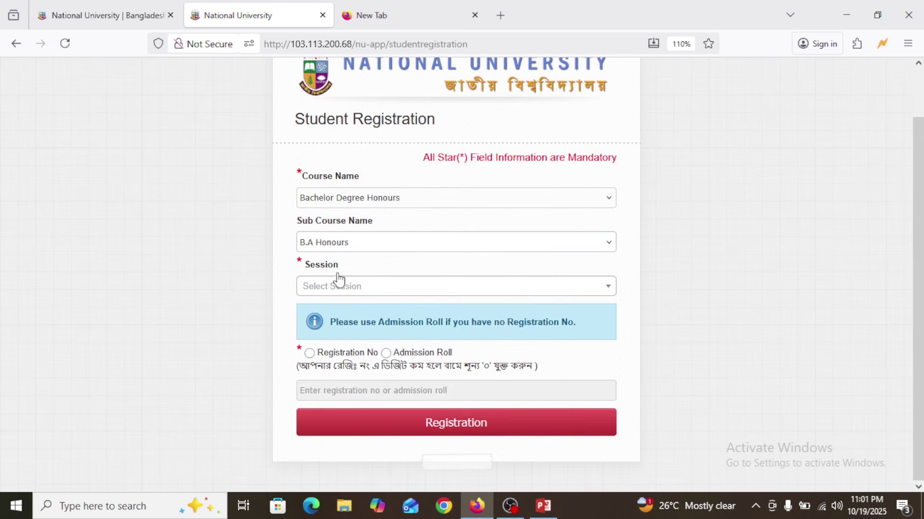
pyautogui.click(322, 247)
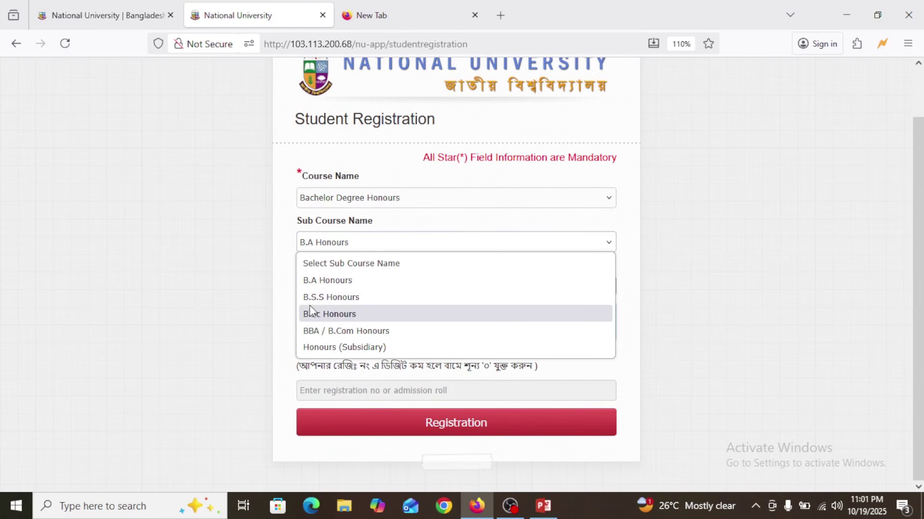
pyautogui.click(318, 285)
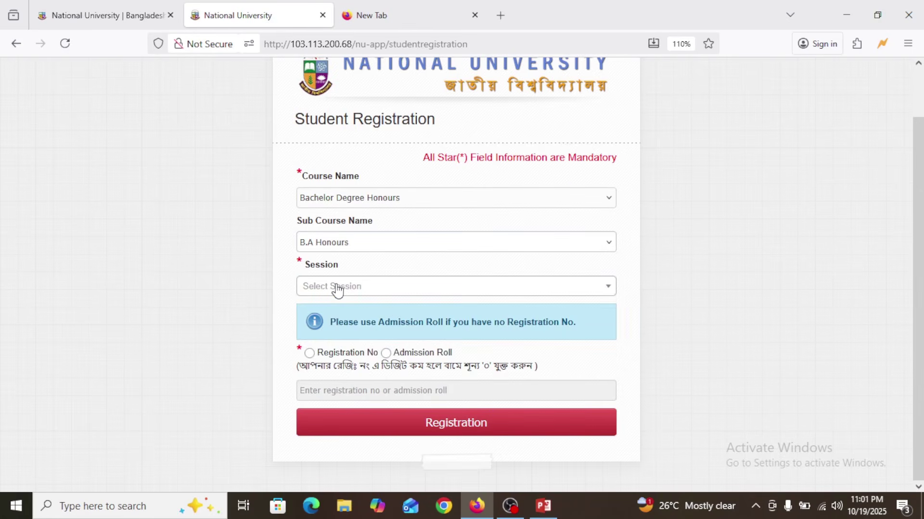
# Set session 19-20, enter the student's registration number under Registration No, and submit.
pyautogui.click(337, 287)
pyautogui.write('19')
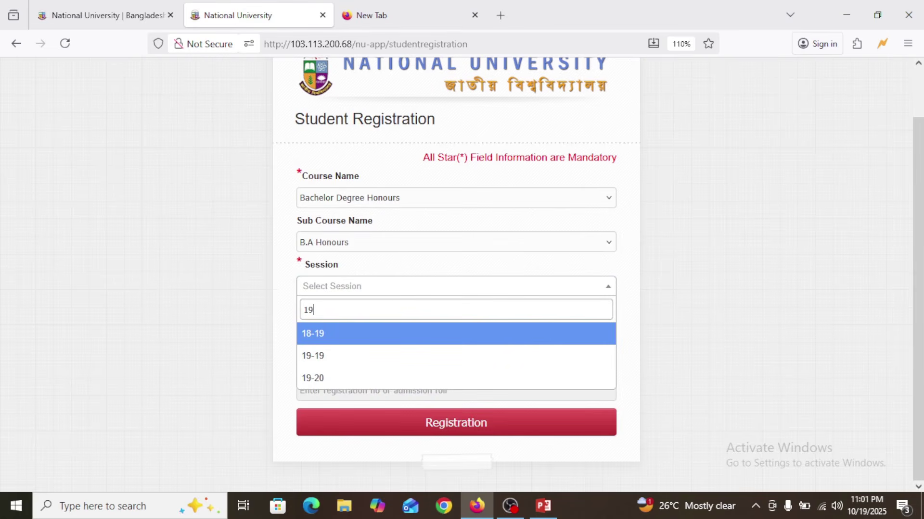
pyautogui.click(318, 379)
pyautogui.click(310, 354)
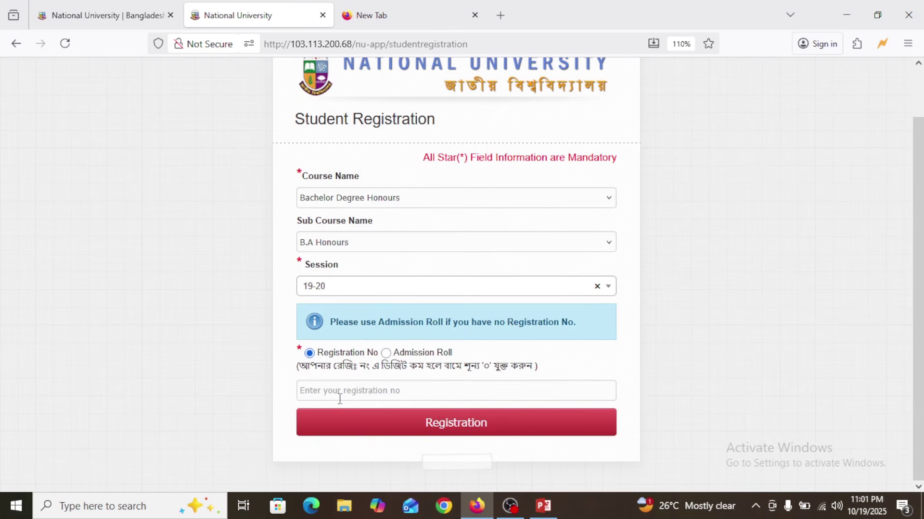
pyautogui.write('192153')
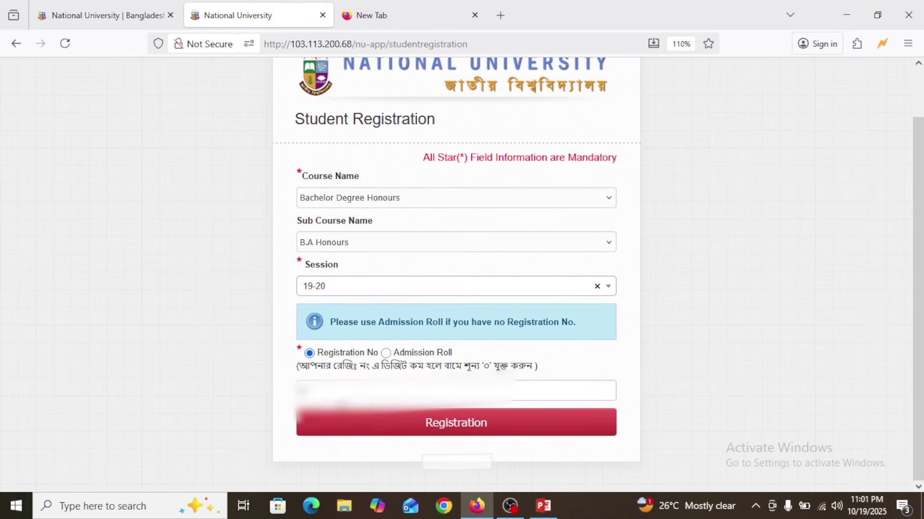
pyautogui.write('17')
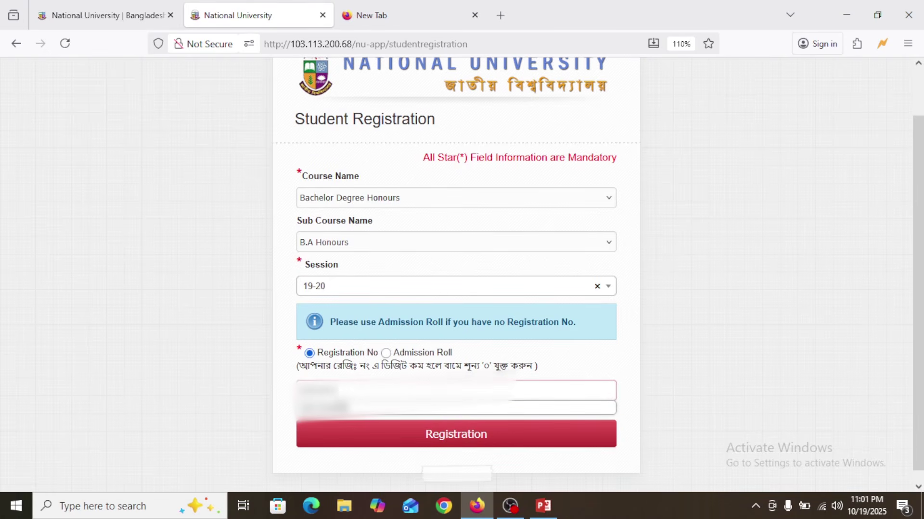
pyautogui.write('2')
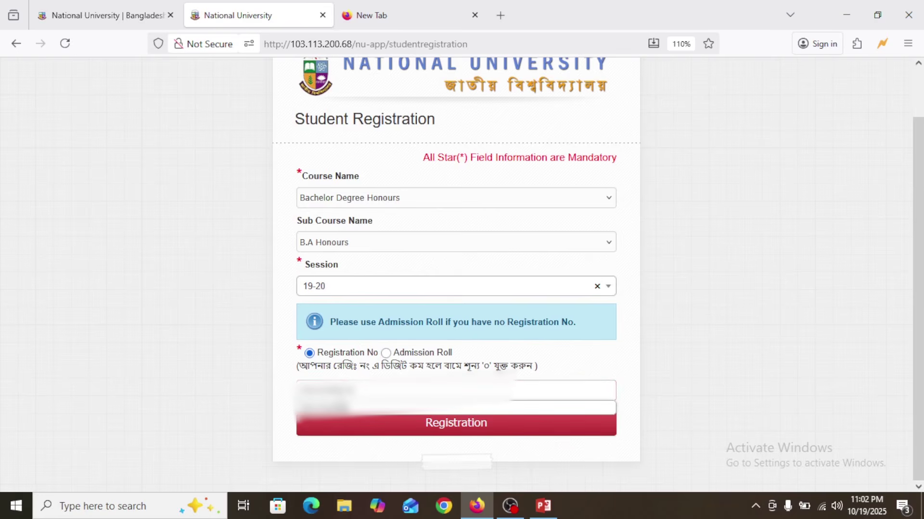
pyautogui.click(469, 425)
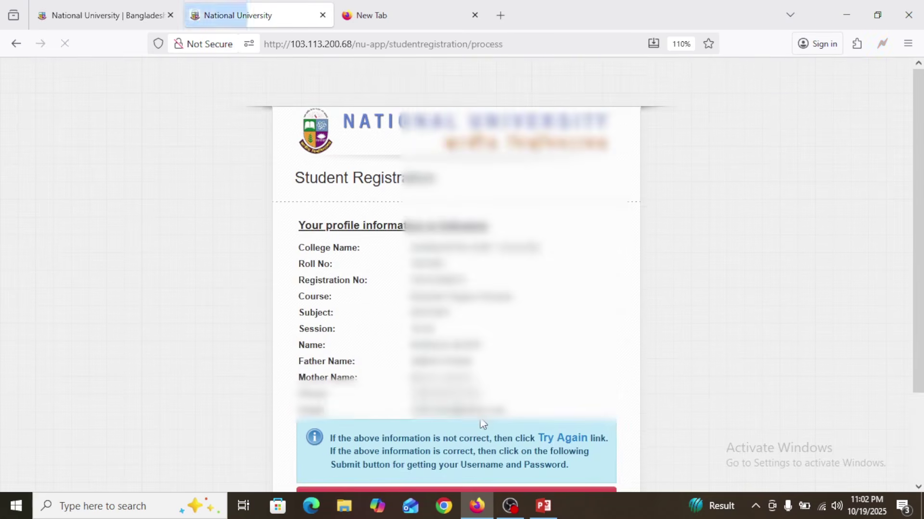
# Review the listed profile details and submit them to complete the registration.
pyautogui.scroll(-2, 382, 324)
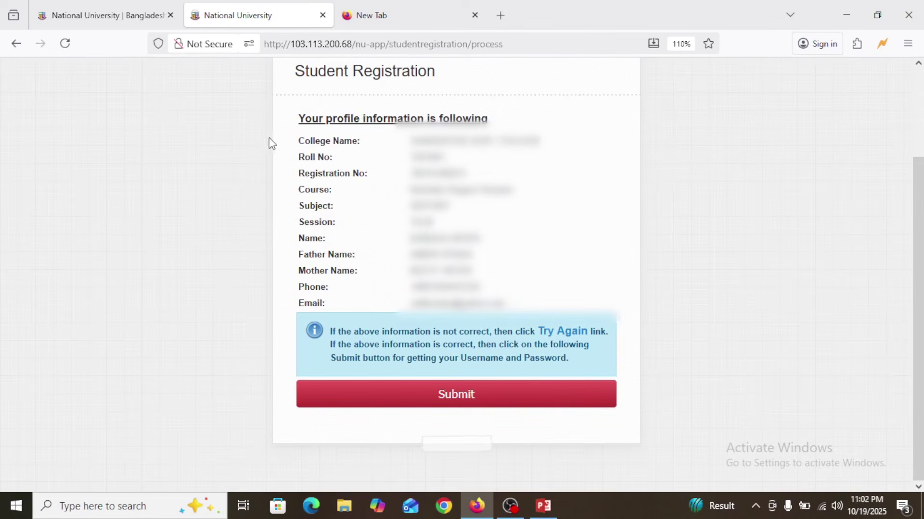
pyautogui.moveTo(296, 119); pyautogui.dragTo(509, 304)
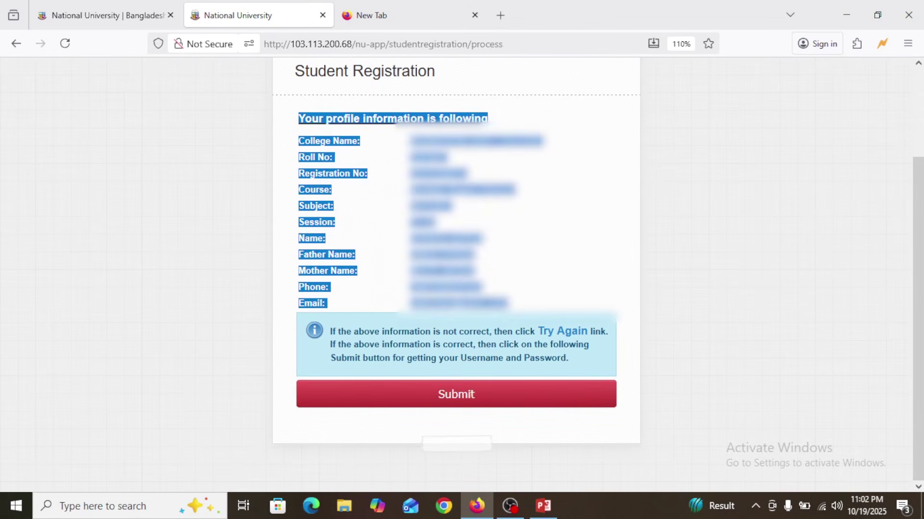
pyautogui.click(469, 173)
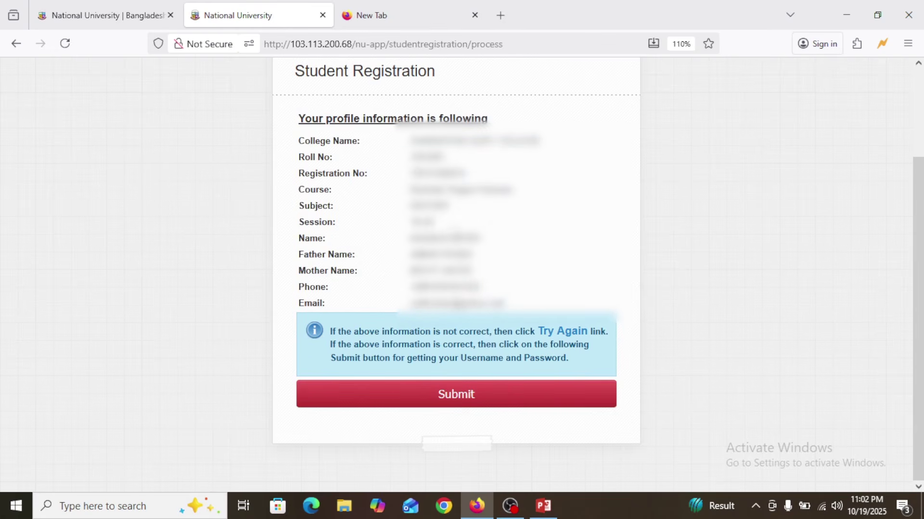
pyautogui.click(483, 400)
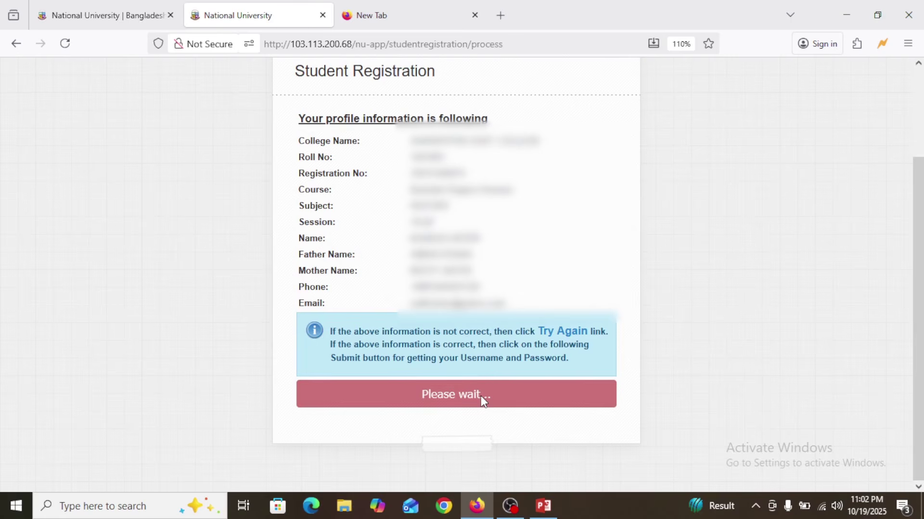
pyautogui.click(452, 323)
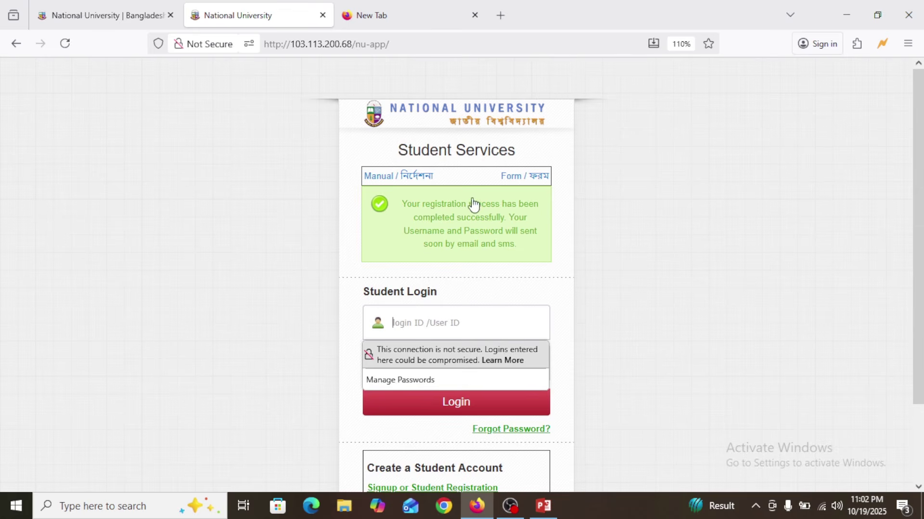
pyautogui.click(439, 215)
pyautogui.moveTo(404, 205); pyautogui.dragTo(517, 251)
pyautogui.rightClick(513, 227)
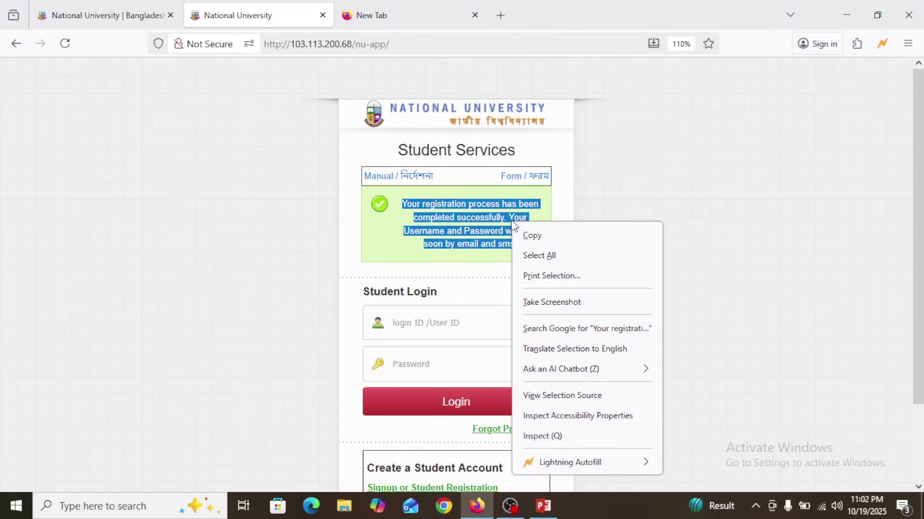
pyautogui.click(530, 240)
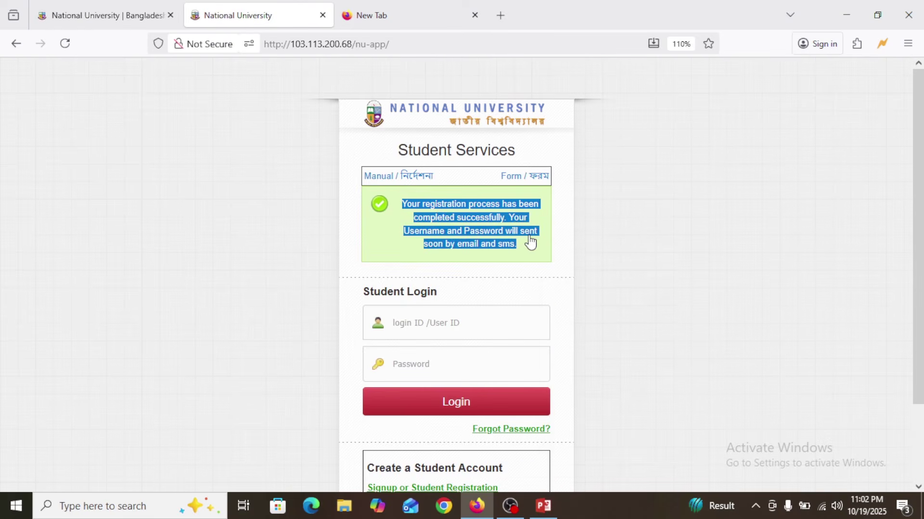
pyautogui.scroll(-3, 512, 219)
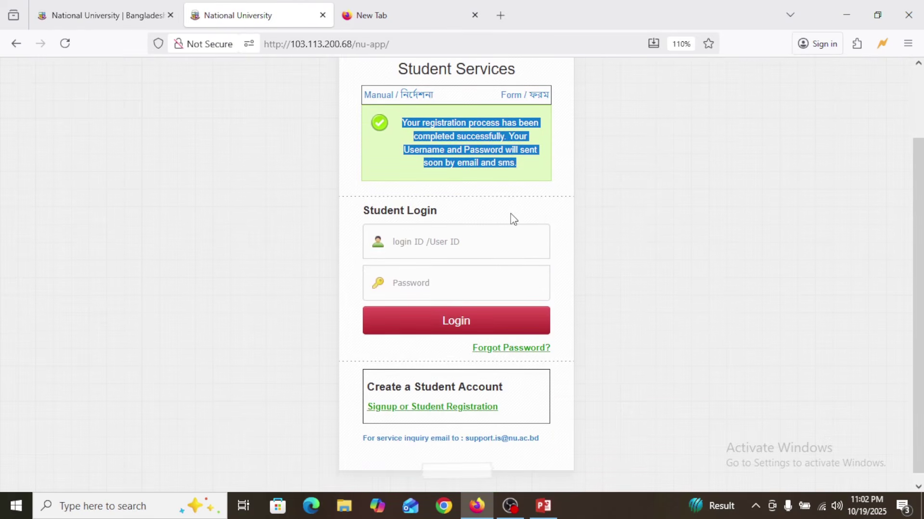
pyautogui.click(491, 239)
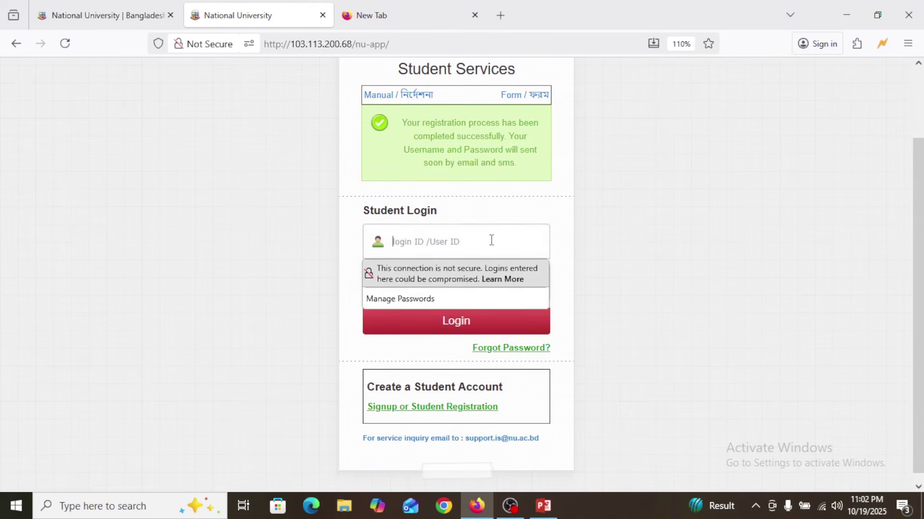
pyautogui.click(481, 144)
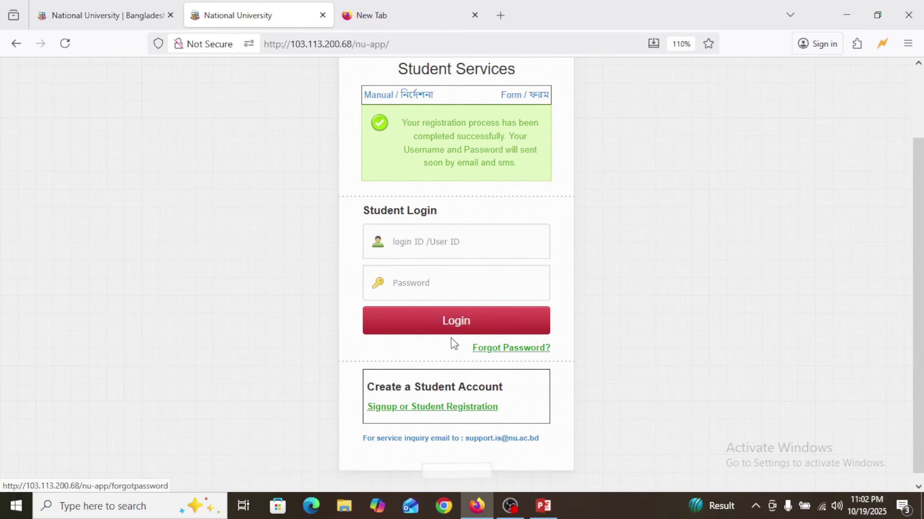
pyautogui.moveTo(457, 335)
pyautogui.mouseDown()
pyautogui.moveTo(571, 362)
pyautogui.moveTo(556, 369)
pyautogui.moveTo(577, 362)
pyautogui.moveTo(639, 305)
pyautogui.mouseUp()
pyautogui.press('Escape')
# On the Forgot Password page, choose Bachelor Degree Honours and sub course B.A Honours.
pyautogui.click(509, 349)
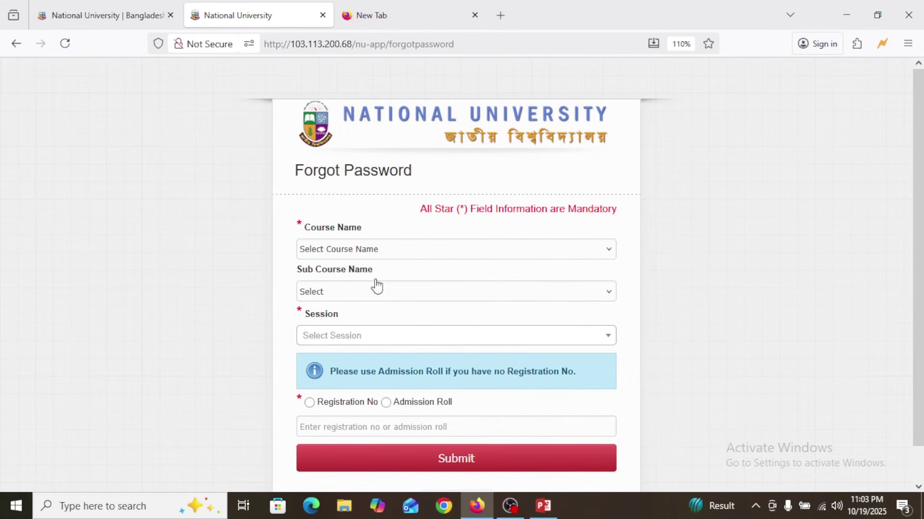
pyautogui.click(371, 242)
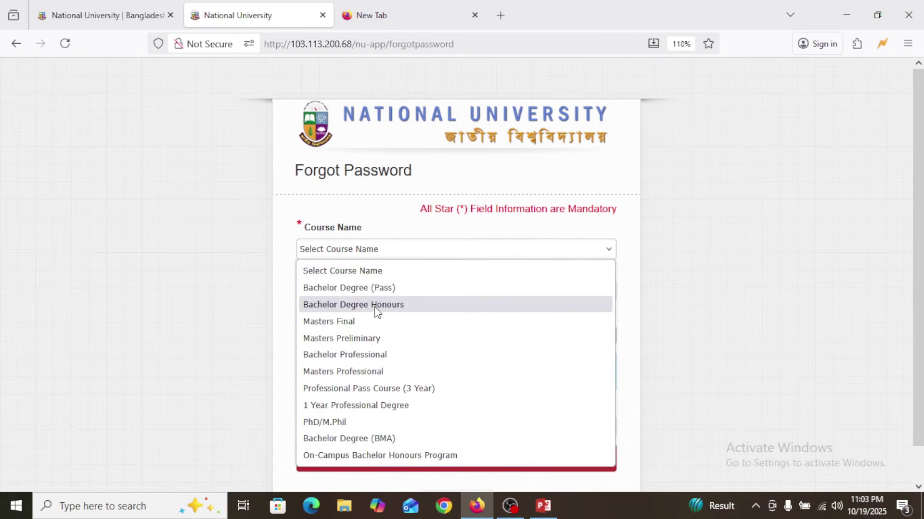
pyautogui.click(363, 311)
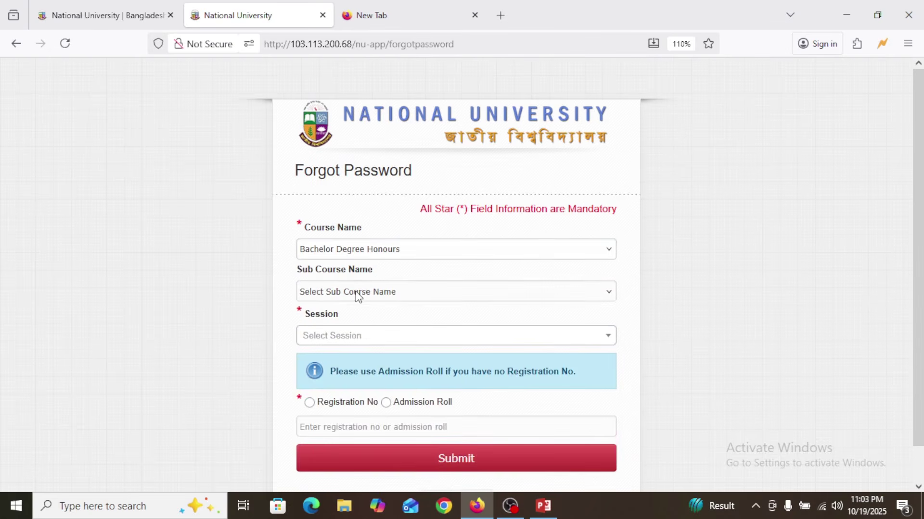
pyautogui.click(358, 296)
pyautogui.click(353, 329)
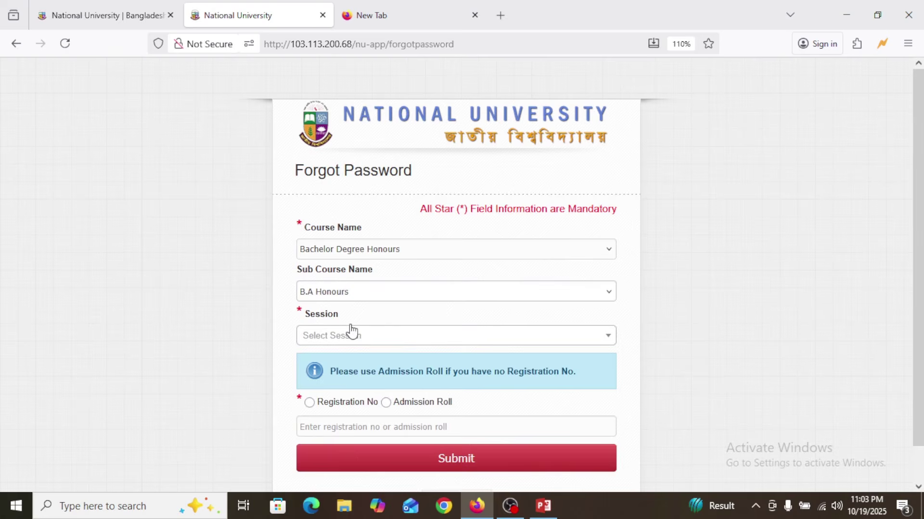
# Pick session 19-20, enter the student's registration number under Registration No, and submit.
pyautogui.click(352, 336)
pyautogui.write('192')
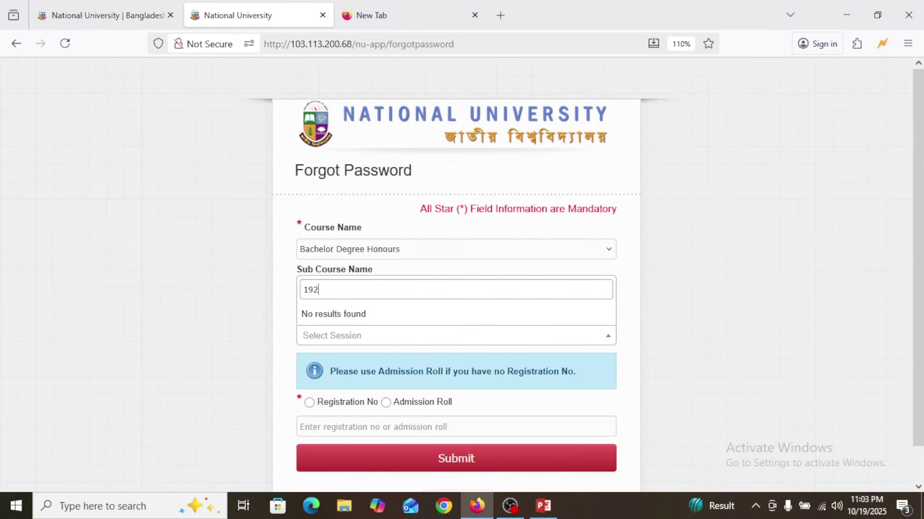
pyautogui.press('BackSpace')
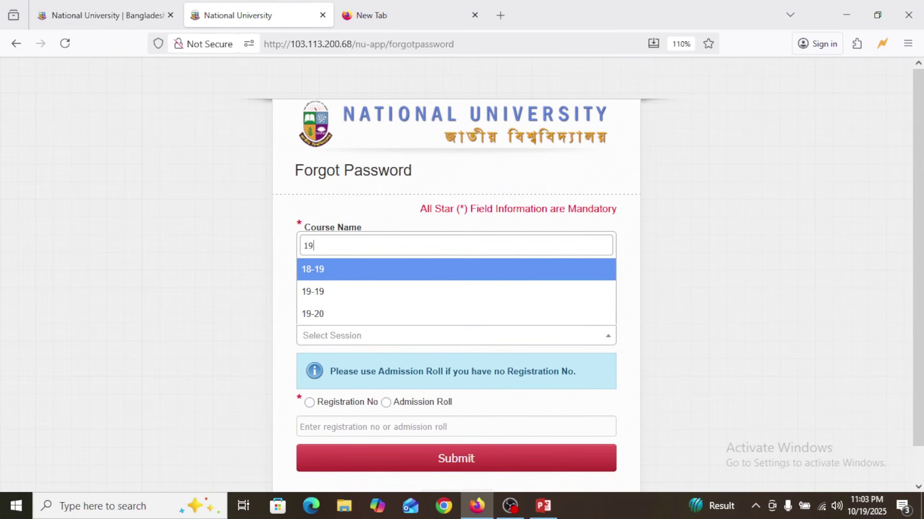
pyautogui.click(319, 314)
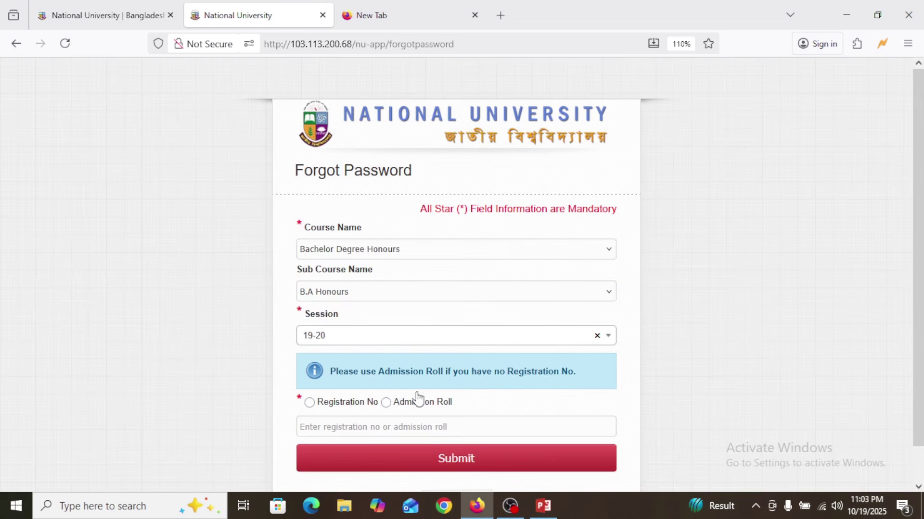
pyautogui.click(330, 403)
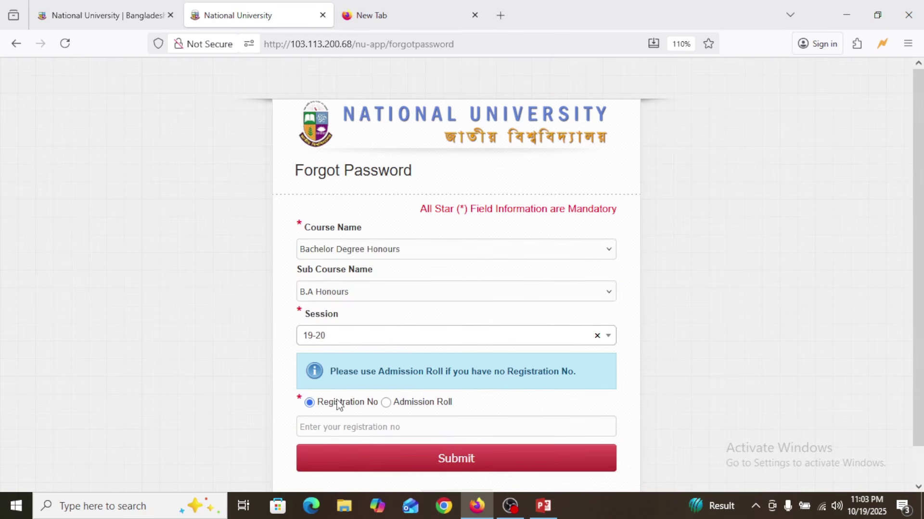
pyautogui.click(368, 424)
pyautogui.write('????????')
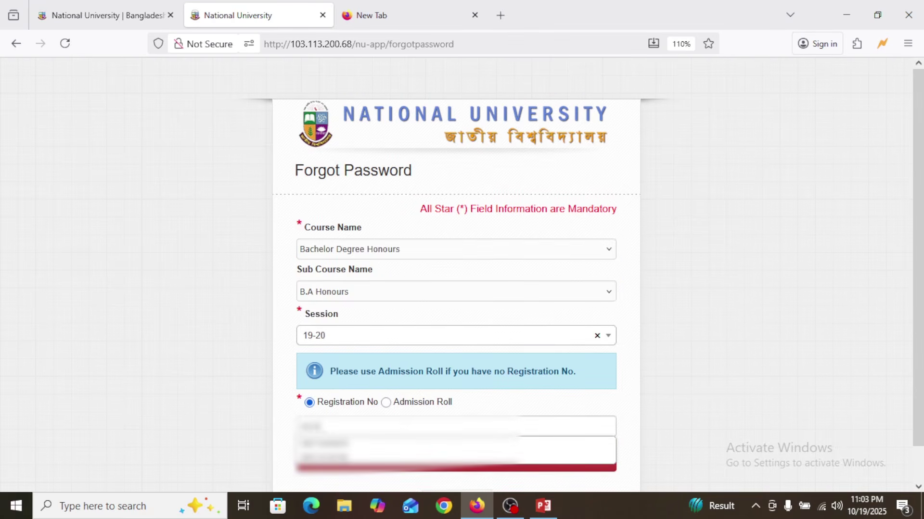
pyautogui.write('????')
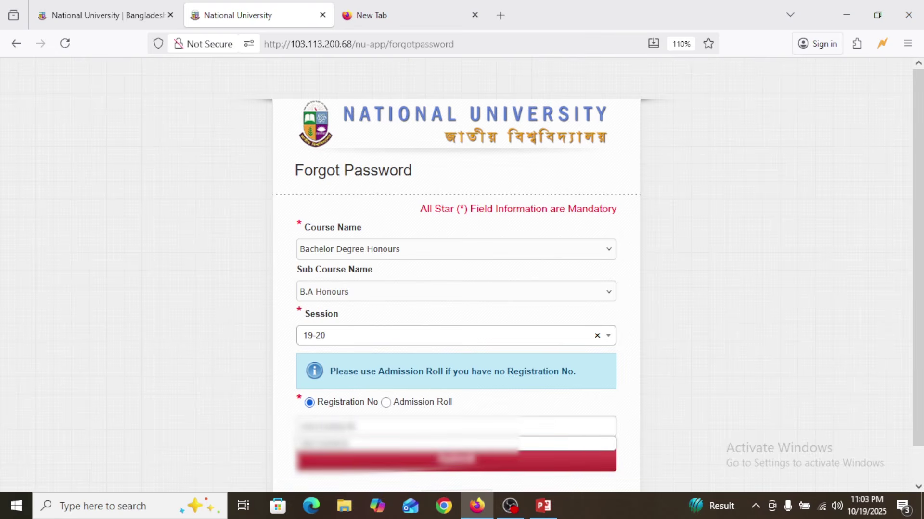
pyautogui.click(351, 467)
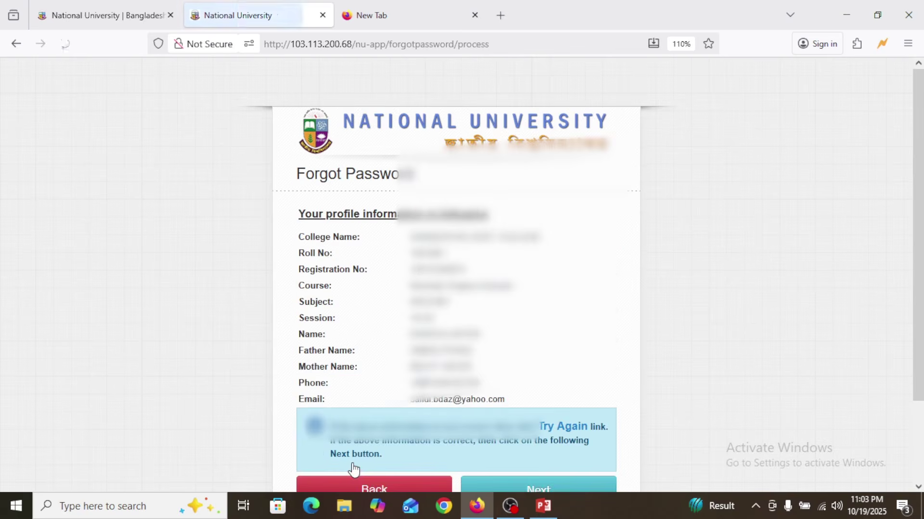
# Review the profile details and continue with Next to the OTP code form.
pyautogui.scroll(-2, 399, 332)
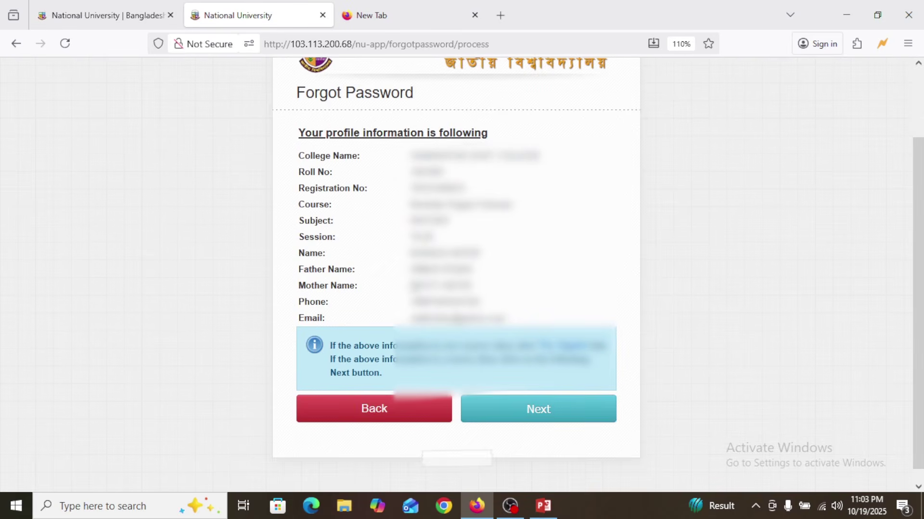
pyautogui.click(568, 417)
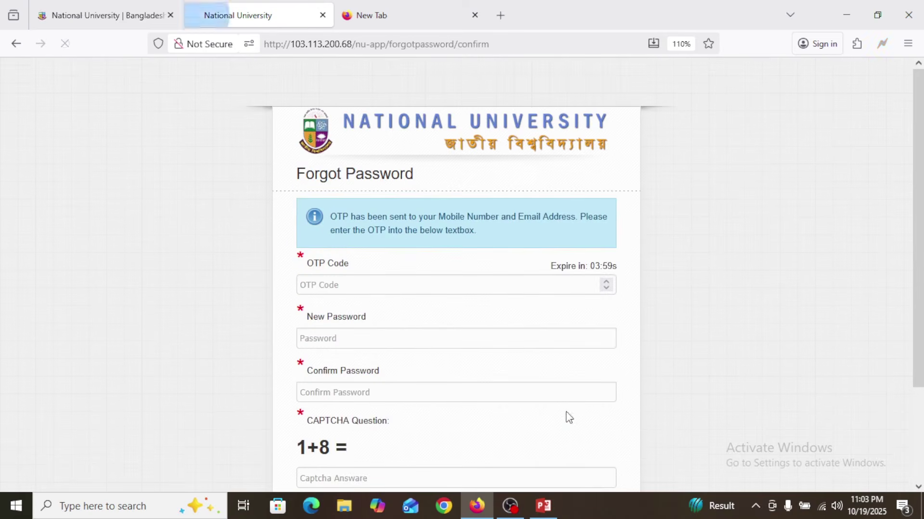
pyautogui.click(352, 282)
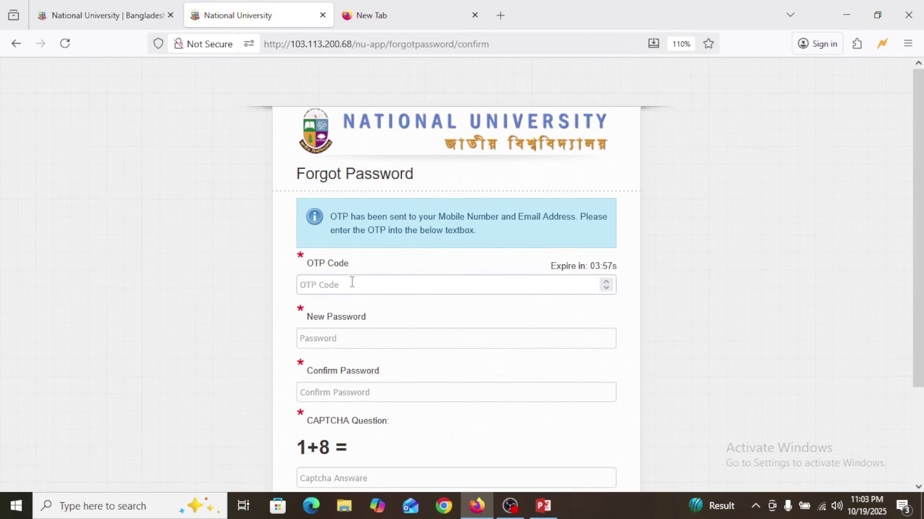
# Enter a six-character new password twice and answer the 1+8 captcha with 9.
pyautogui.scroll(-3, 351, 283)
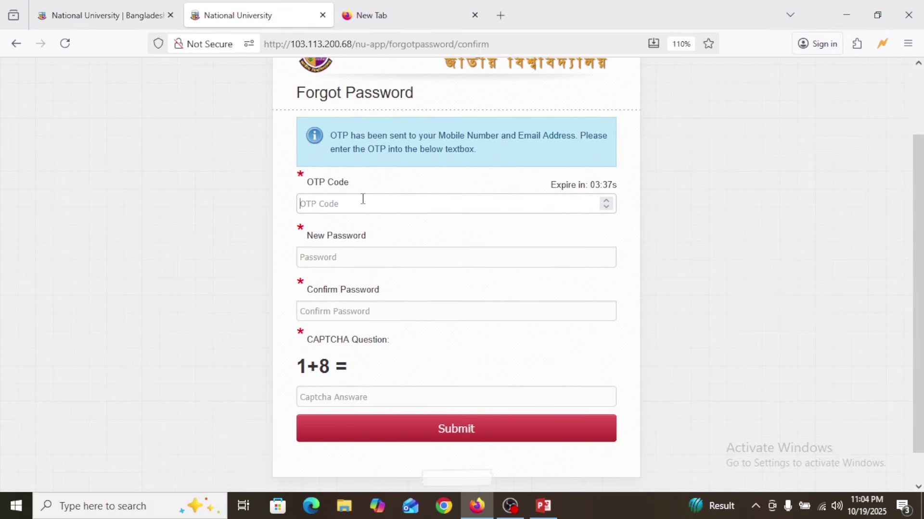
pyautogui.click(330, 204)
pyautogui.click(298, 278)
pyautogui.click(319, 258)
pyautogui.write('******')
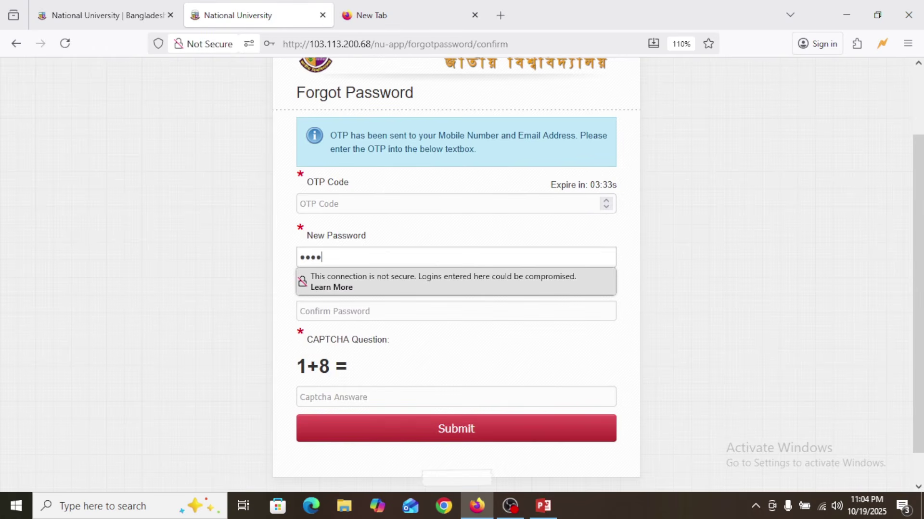
pyautogui.click(324, 313)
pyautogui.write('******')
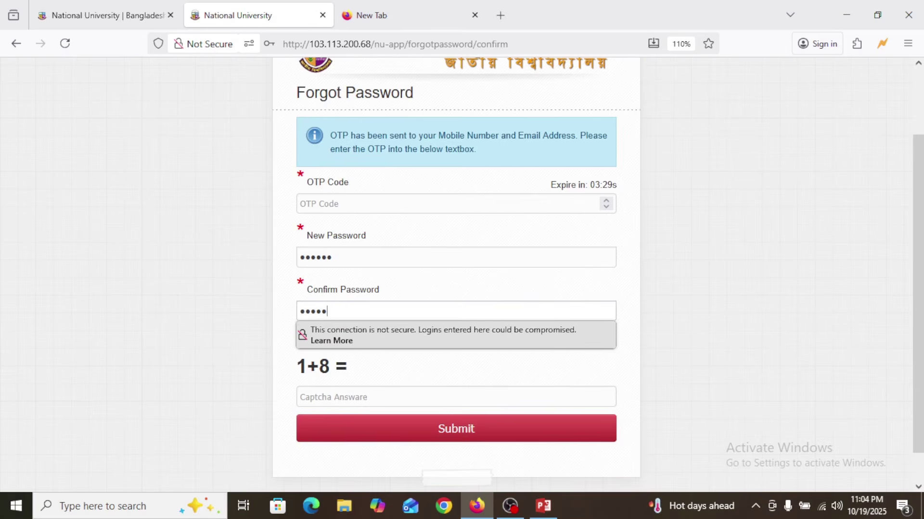
pyautogui.click(311, 397)
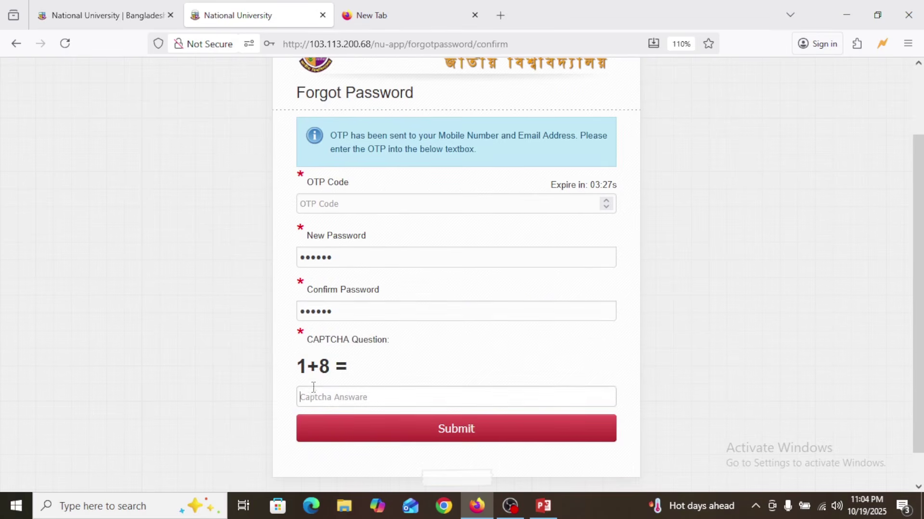
pyautogui.moveTo(301, 367); pyautogui.dragTo(336, 365)
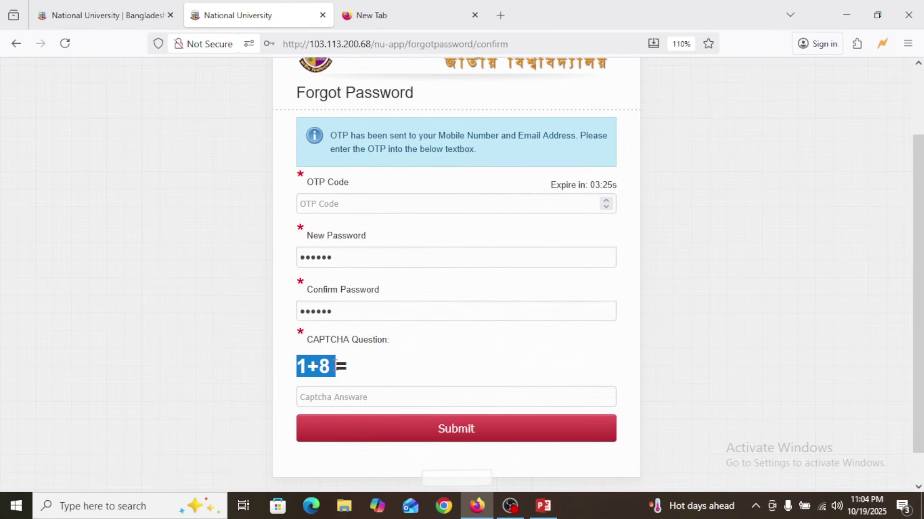
pyautogui.click(326, 394)
pyautogui.write('9')
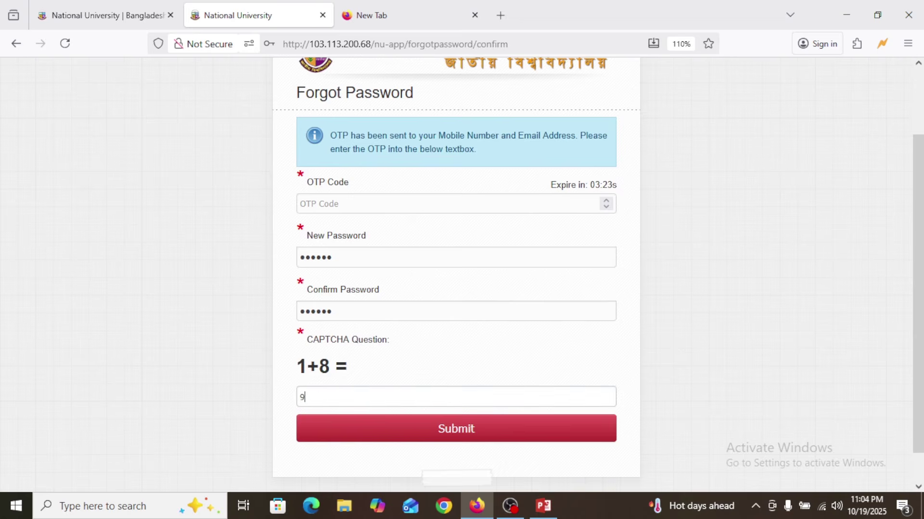
# Enter the received OTP code, submit, and decline Firefox's save-password prompt.
pyautogui.click(337, 206)
pyautogui.click(329, 206)
pyautogui.click(357, 197)
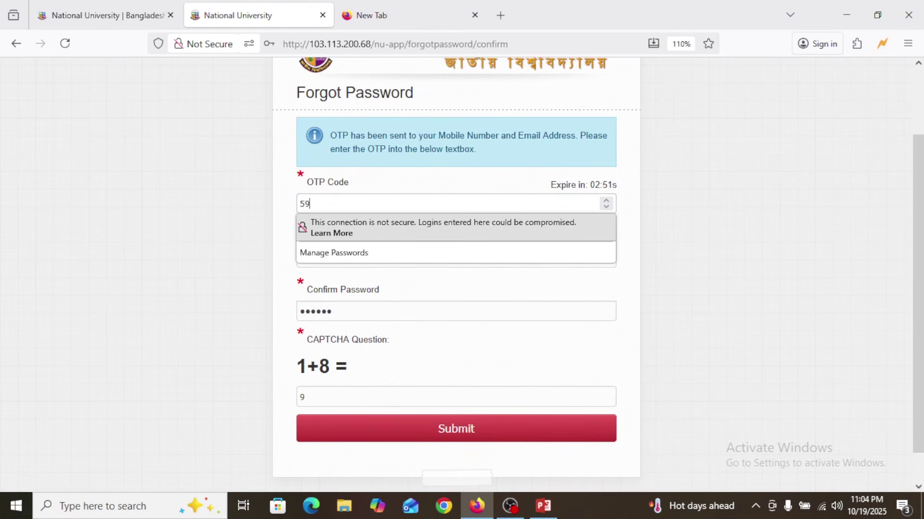
pyautogui.click(449, 439)
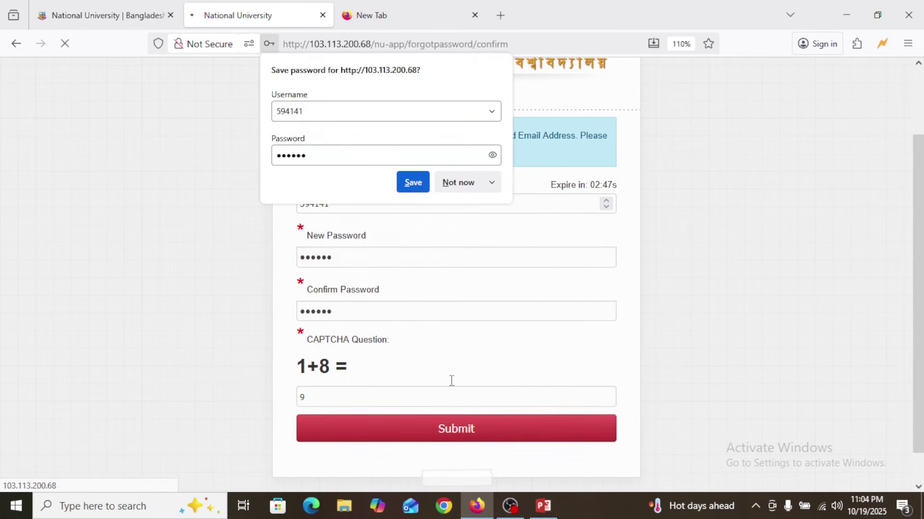
pyautogui.click(454, 183)
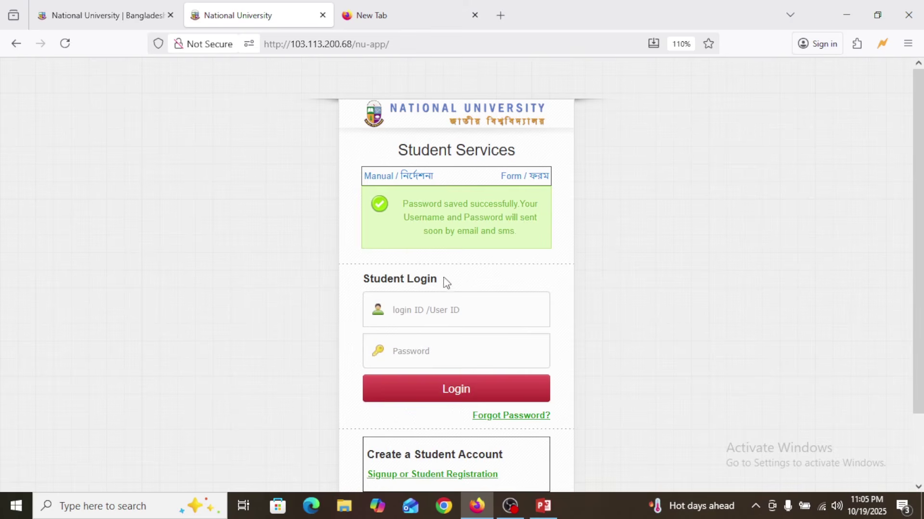
# Dismiss the insecure-connection warning on the login form and scroll to the support email line.
pyautogui.click(402, 315)
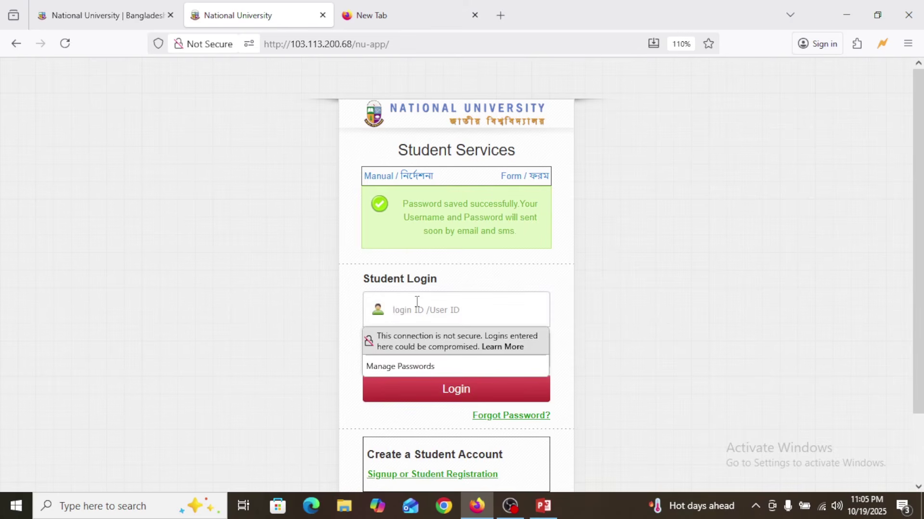
pyautogui.click(416, 301)
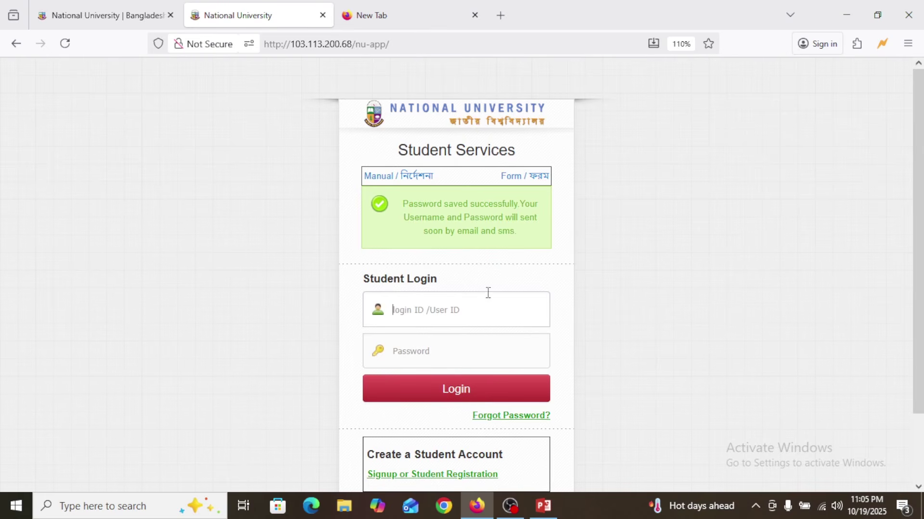
pyautogui.scroll(-2, 483, 299)
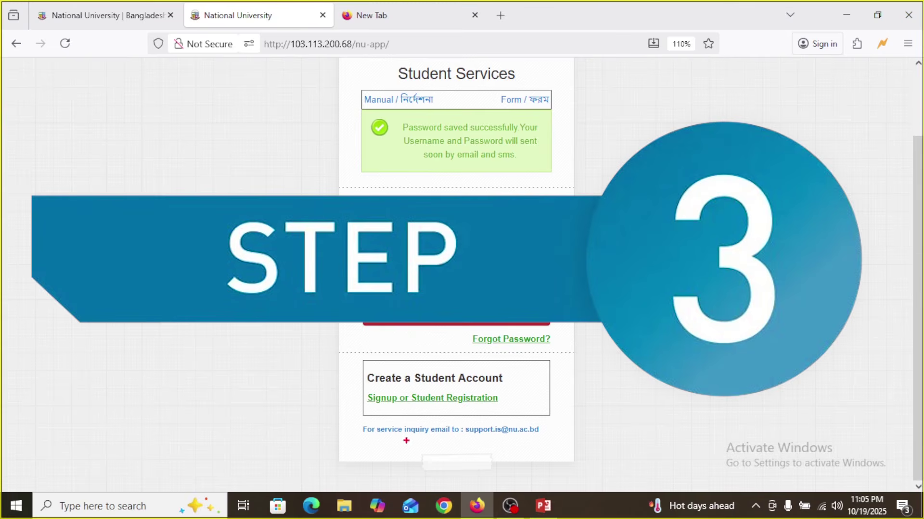
# Zoom the login page in to 260% and scroll down to the support contact line.
pyautogui.moveTo(356, 418)
pyautogui.mouseDown()
pyautogui.moveTo(433, 441)
pyautogui.moveTo(552, 442)
pyautogui.mouseUp()
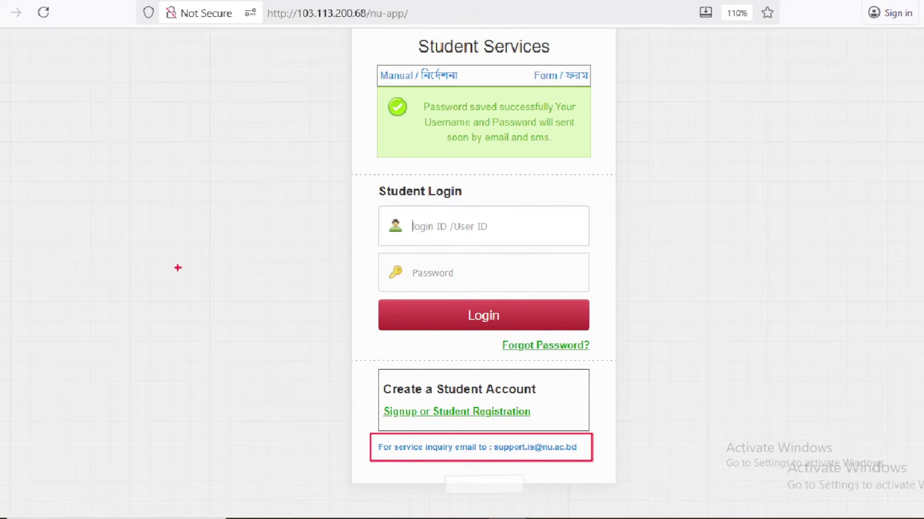
pyautogui.scroll(-1, 174, 226)
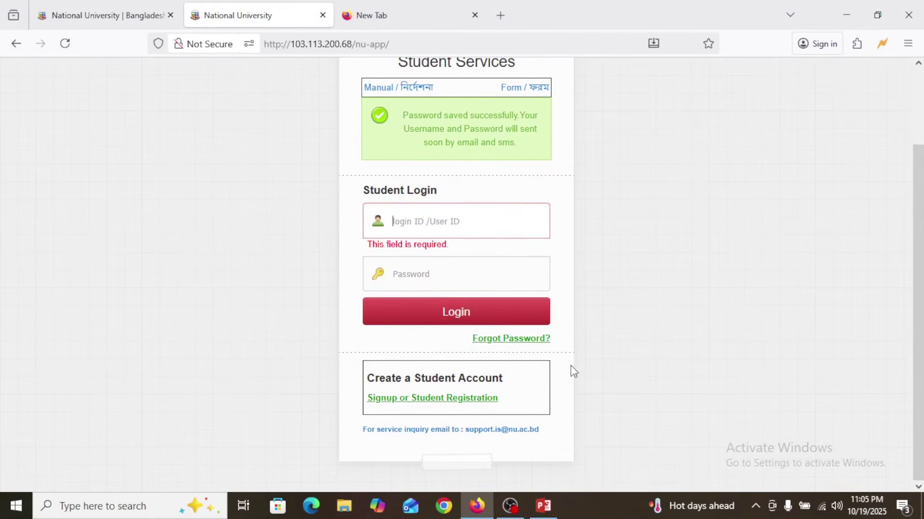
pyautogui.hotkey('ctrl', '+')
pyautogui.hotkey('ctrl', '+')
pyautogui.hotkey('ctrl', '+')
pyautogui.hotkey('ctrl', '+')
pyautogui.scroll(-3, 577, 356)
pyautogui.hotkey('ctrl', '+')
pyautogui.hotkey('ctrl', '+')
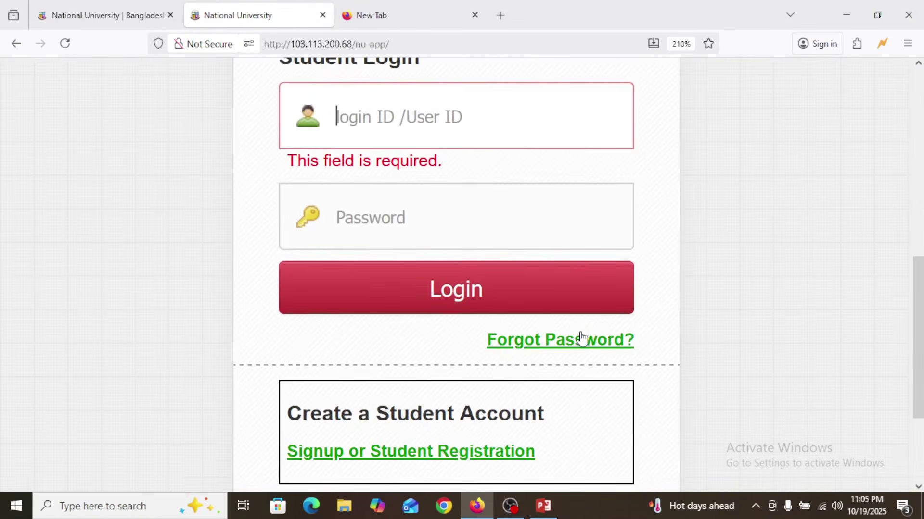
pyautogui.scroll(-3, 582, 338)
pyautogui.hotkey('ctrl', '+')
pyautogui.hotkey('ctrl', '+')
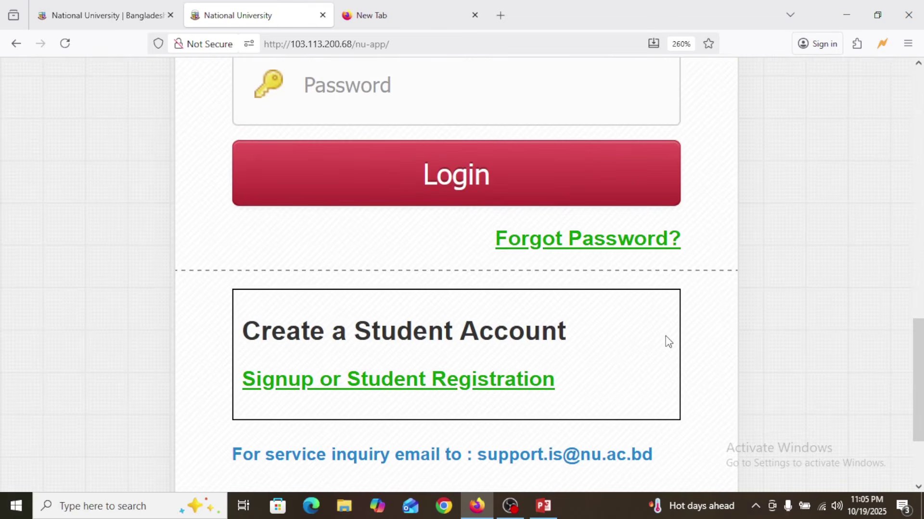
pyautogui.scroll(-2, 665, 335)
# Select the service-inquiry support email address and copy it.
pyautogui.moveTo(477, 344); pyautogui.dragTo(663, 345)
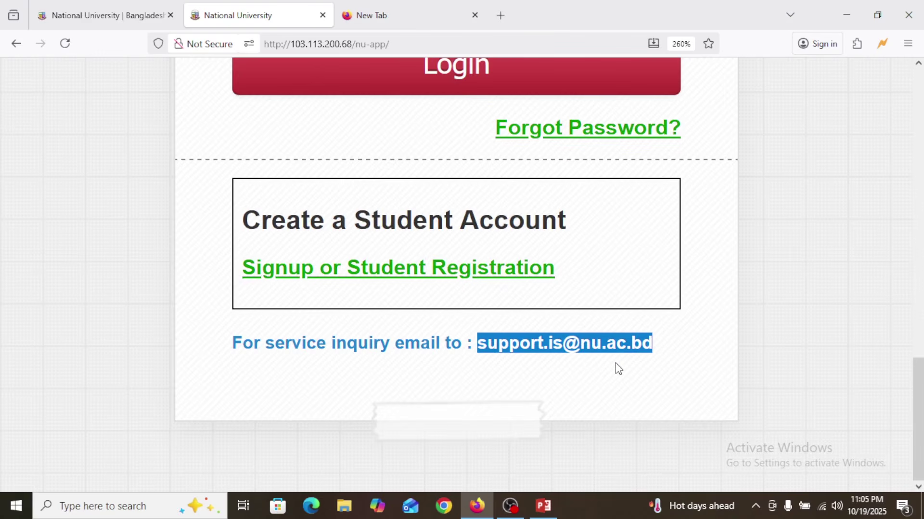
pyautogui.rightClick(598, 339)
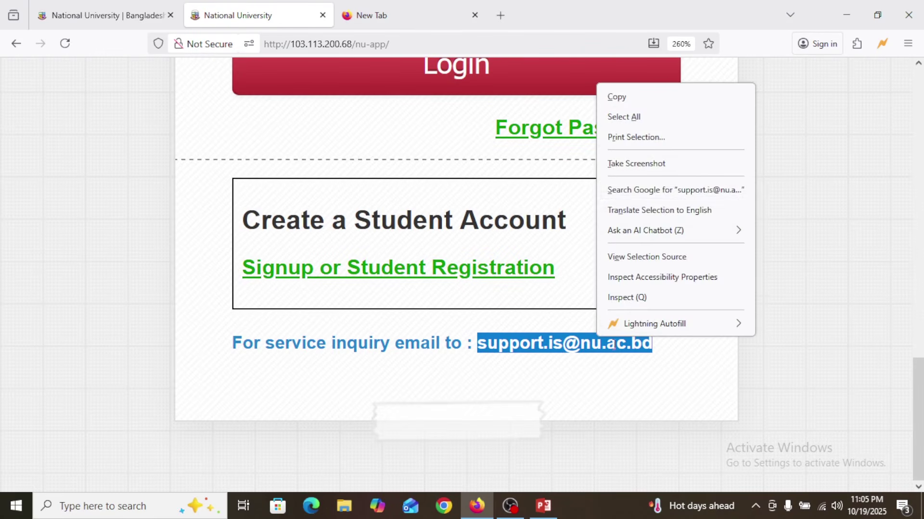
pyautogui.click(618, 96)
pyautogui.scroll(-7, 469, 330)
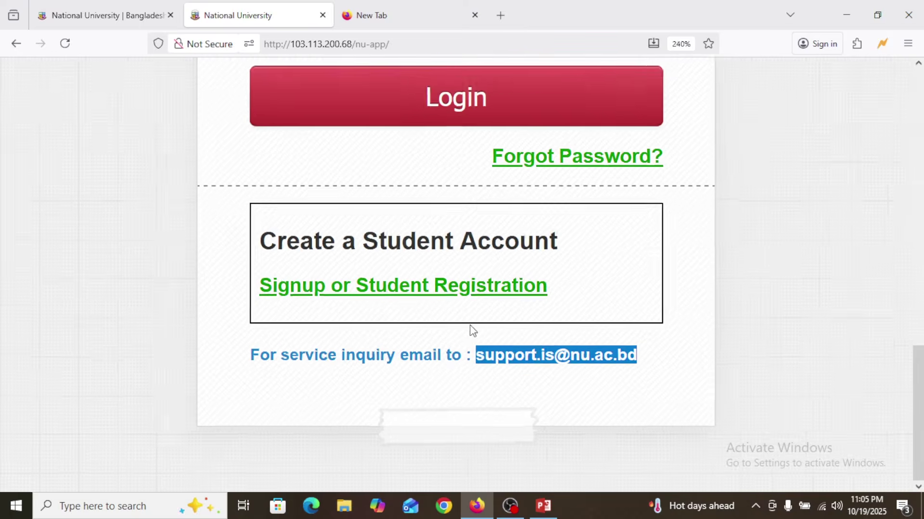
pyautogui.scroll(1, 465, 344)
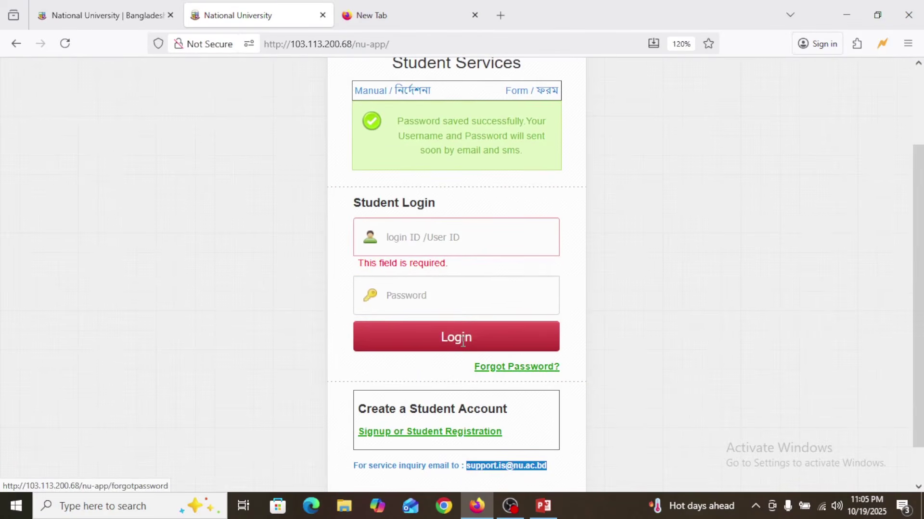
pyautogui.scroll(-1, 348, 295)
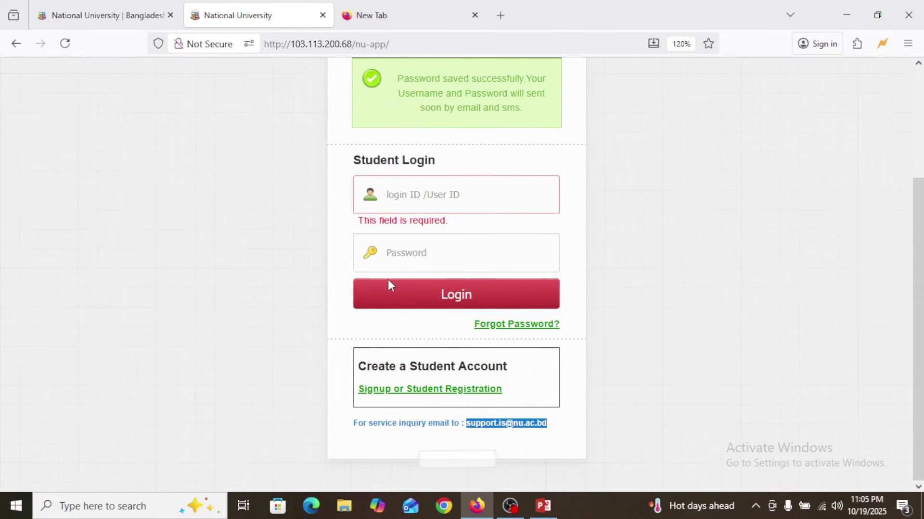
# Put focus in the login ID field and briefly select the password-saved confirmation message.
pyautogui.click(441, 202)
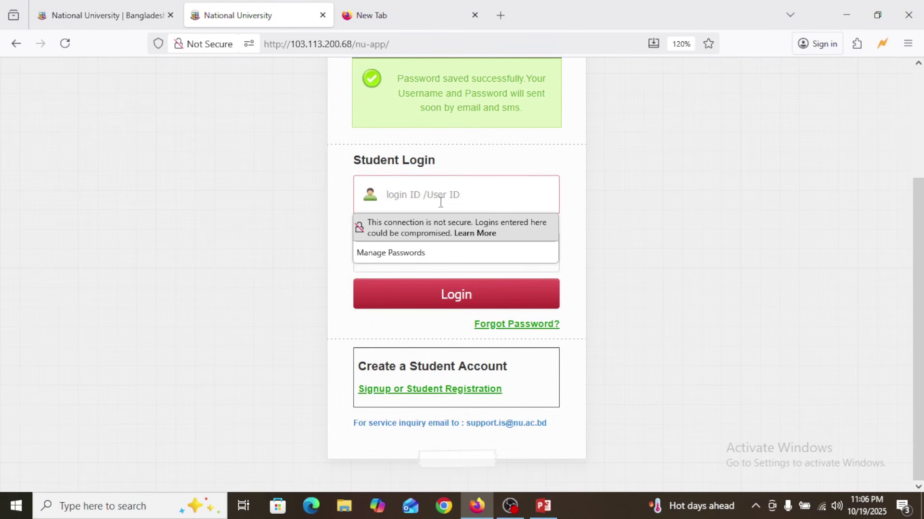
pyautogui.click(445, 158)
pyautogui.scroll(2, 428, 158)
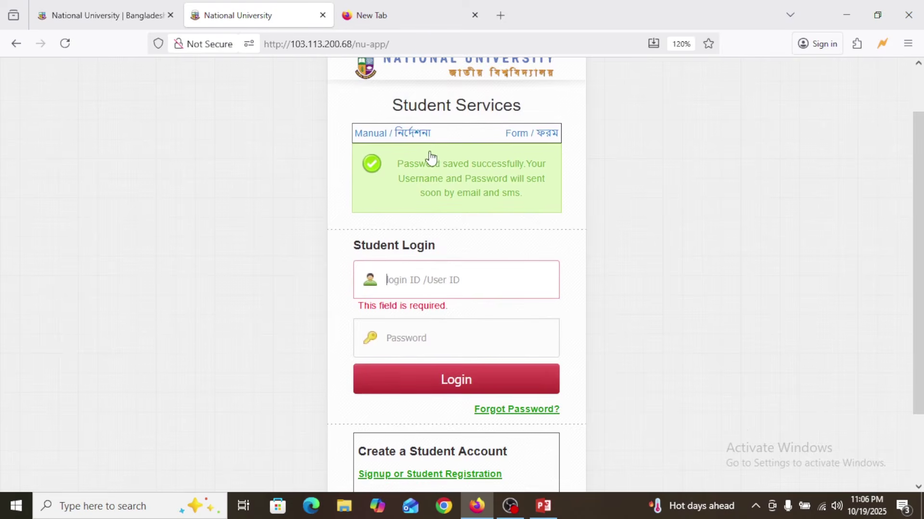
pyautogui.moveTo(404, 166); pyautogui.dragTo(527, 199)
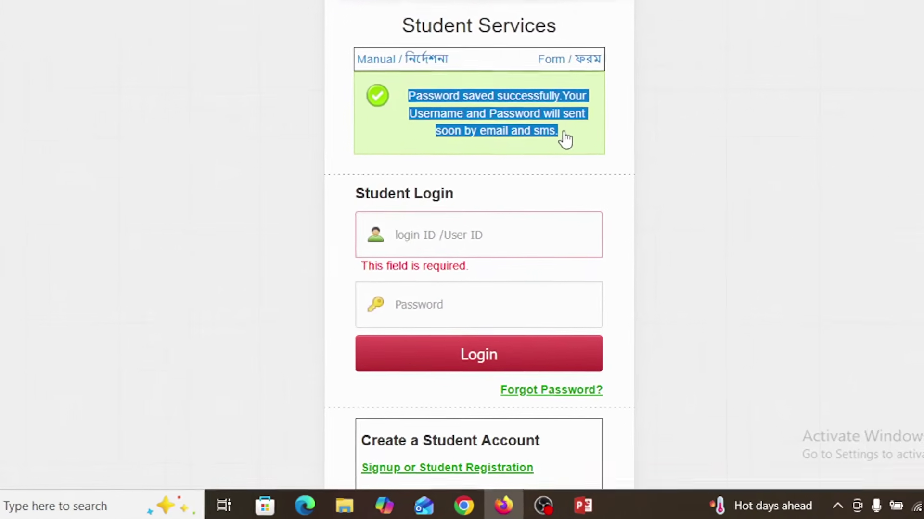
pyautogui.click(527, 200)
pyautogui.scroll(-3, 577, 112)
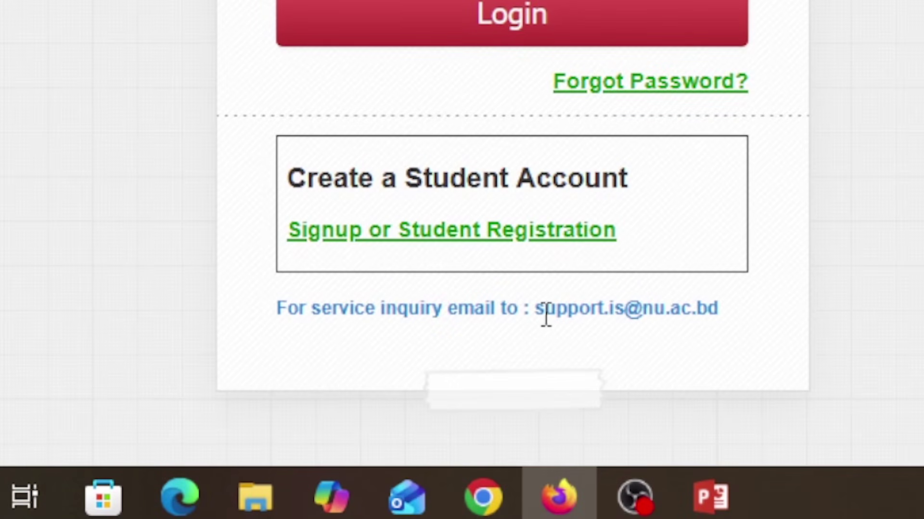
# Reselect the support email a few times without copying, then focus the password field.
pyautogui.moveTo(542, 315); pyautogui.dragTo(728, 318)
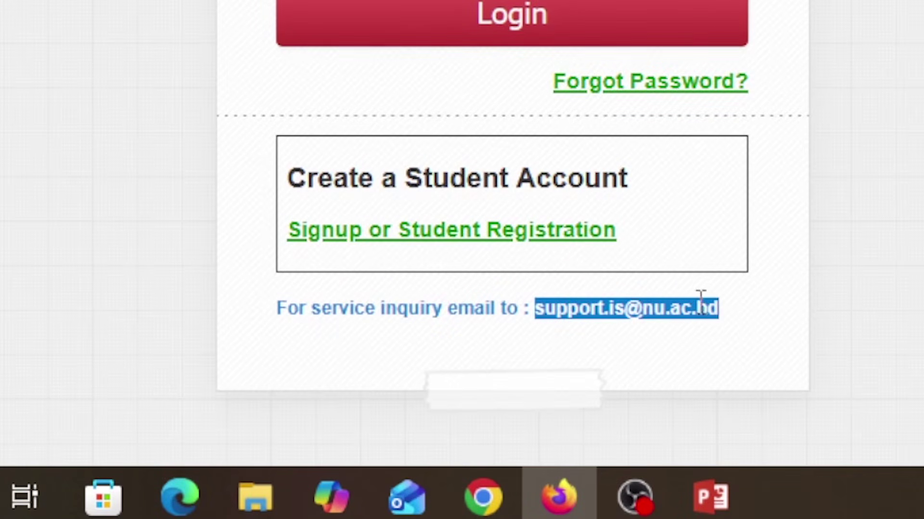
pyautogui.rightClick(702, 317)
pyautogui.press('Escape')
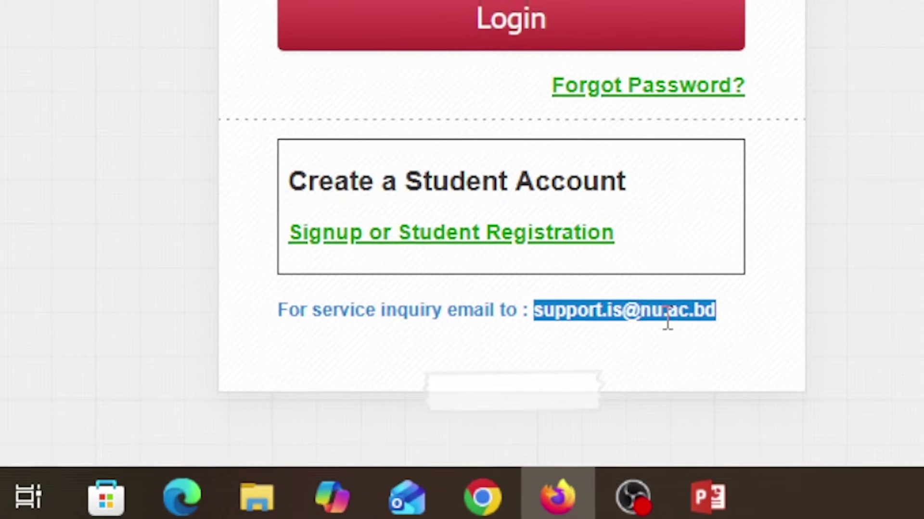
pyautogui.click(667, 318)
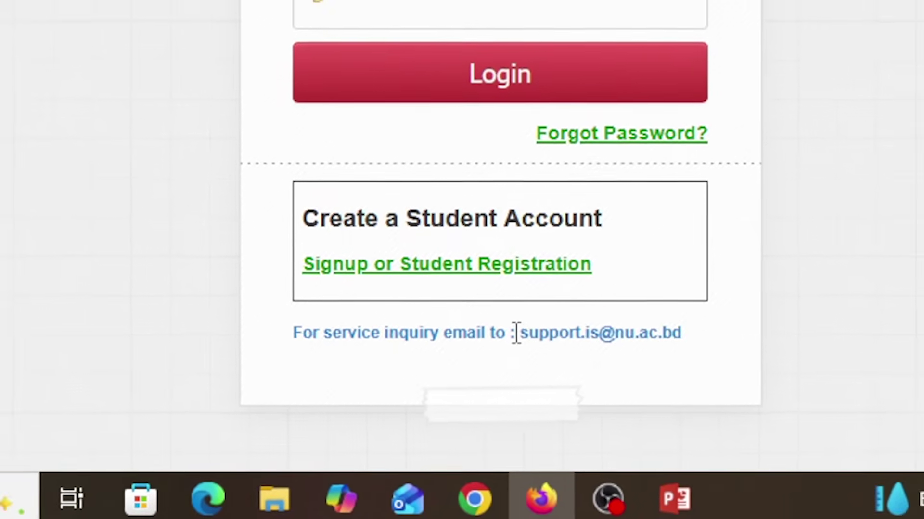
pyautogui.moveTo(524, 327); pyautogui.dragTo(689, 352)
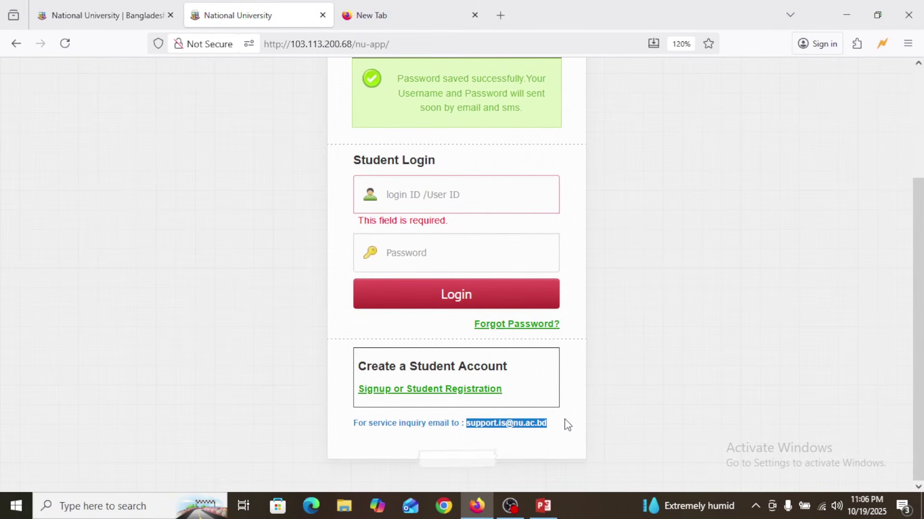
pyautogui.click(491, 427)
pyautogui.moveTo(467, 424)
pyautogui.mouseDown()
pyautogui.moveTo(563, 431)
pyautogui.moveTo(468, 419)
pyautogui.mouseUp()
pyautogui.click(545, 426)
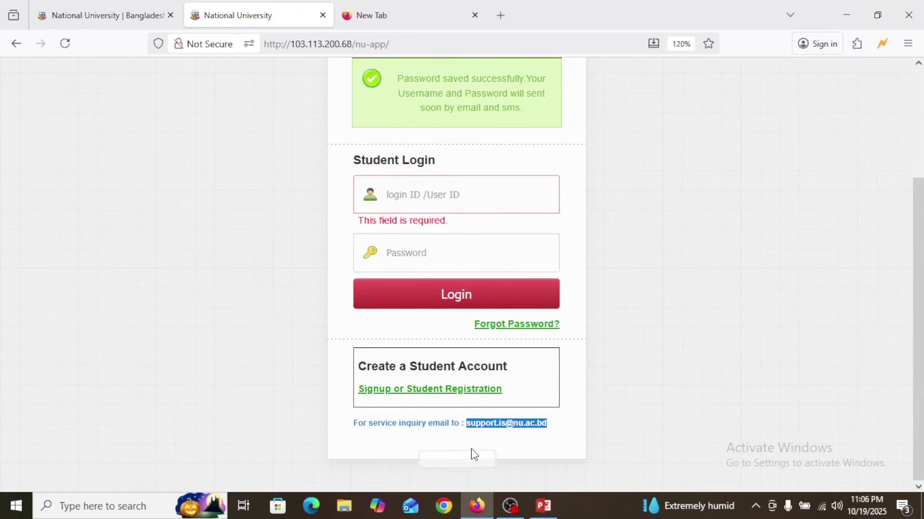
pyautogui.click(448, 249)
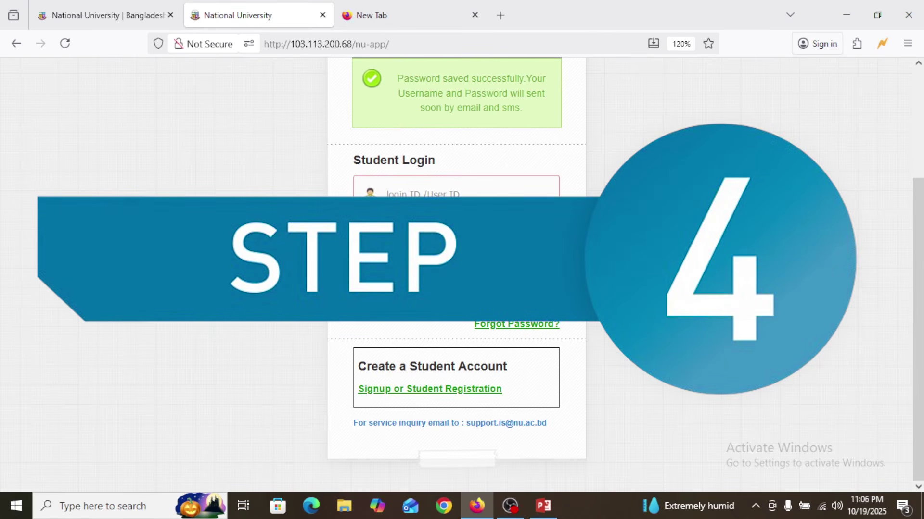
pyautogui.click(427, 190)
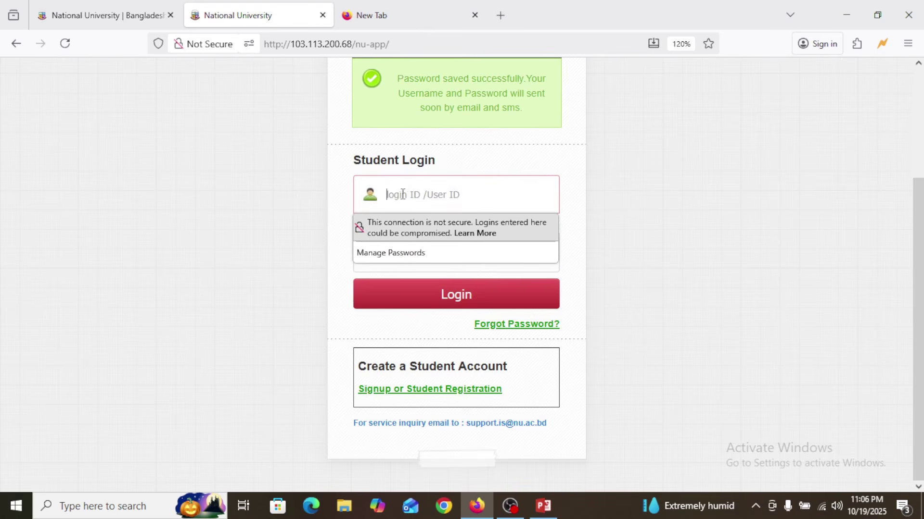
pyautogui.click(94, 16)
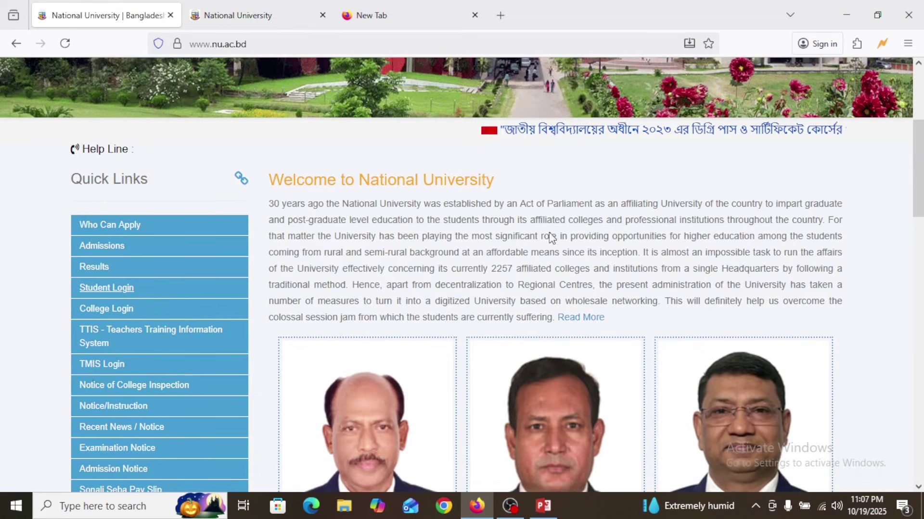
pyautogui.scroll(4, 560, 226)
pyautogui.scroll(-1, 631, 215)
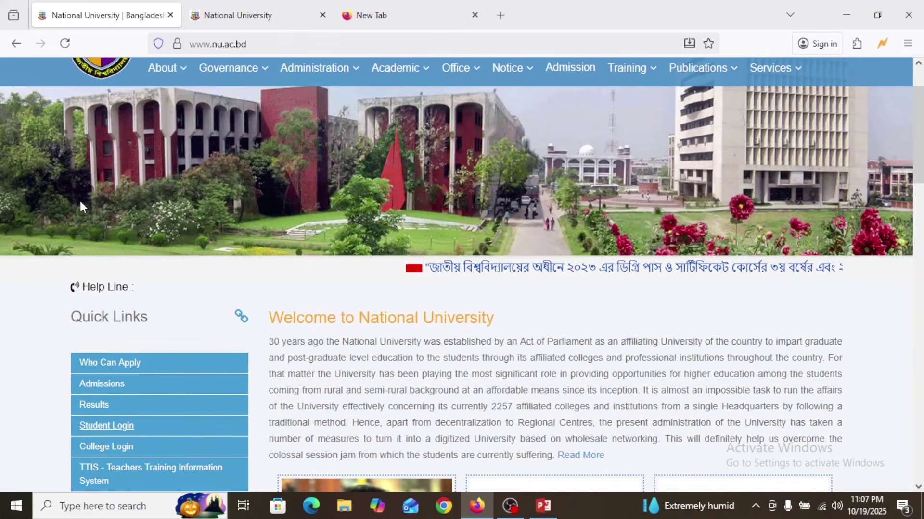
pyautogui.scroll(-10, 620, 309)
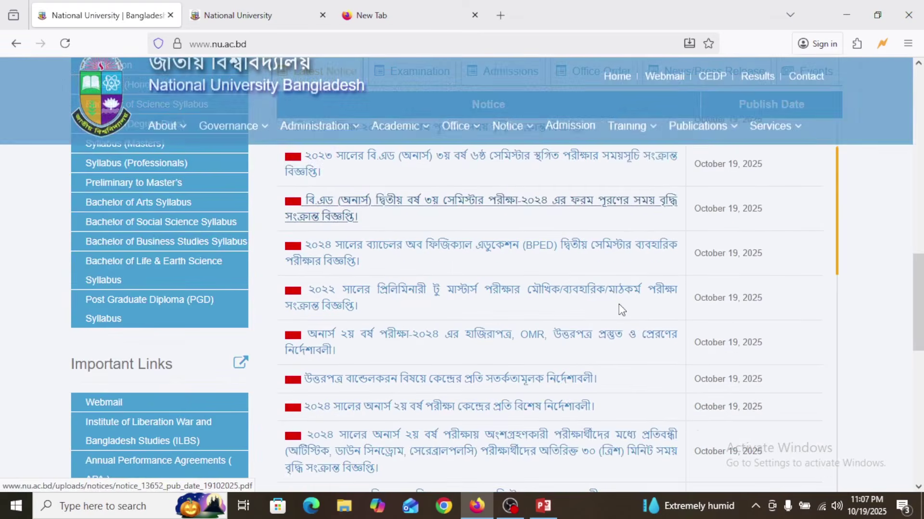
pyautogui.scroll(-5, 621, 308)
pyautogui.scroll(-10, 853, 359)
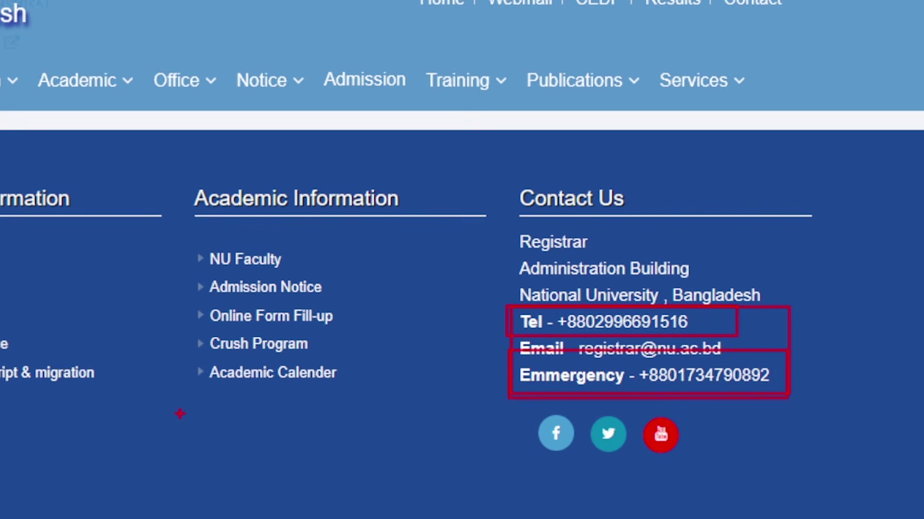
pyautogui.moveTo(454, 302); pyautogui.dragTo(553, 291)
pyautogui.moveTo(484, 363)
pyautogui.mouseDown()
pyautogui.moveTo(503, 390)
pyautogui.moveTo(553, 339)
pyautogui.mouseUp()
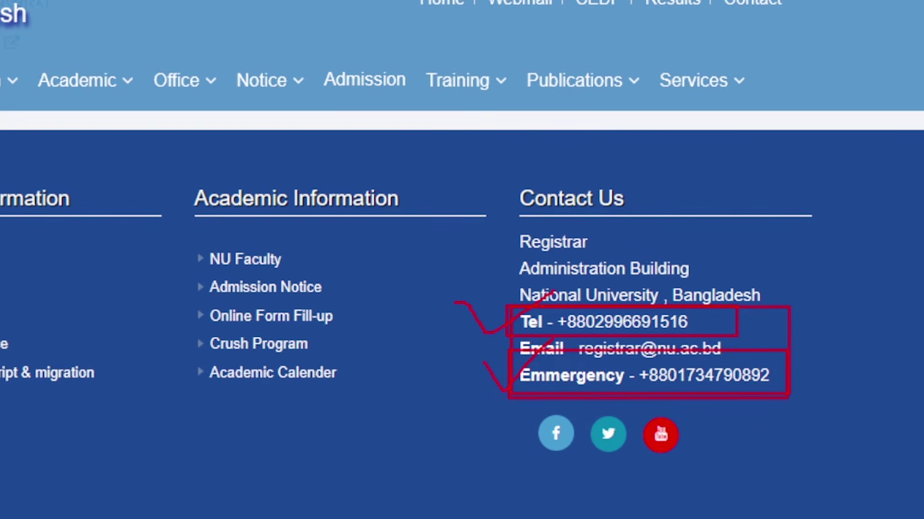
pyautogui.press('Escape')
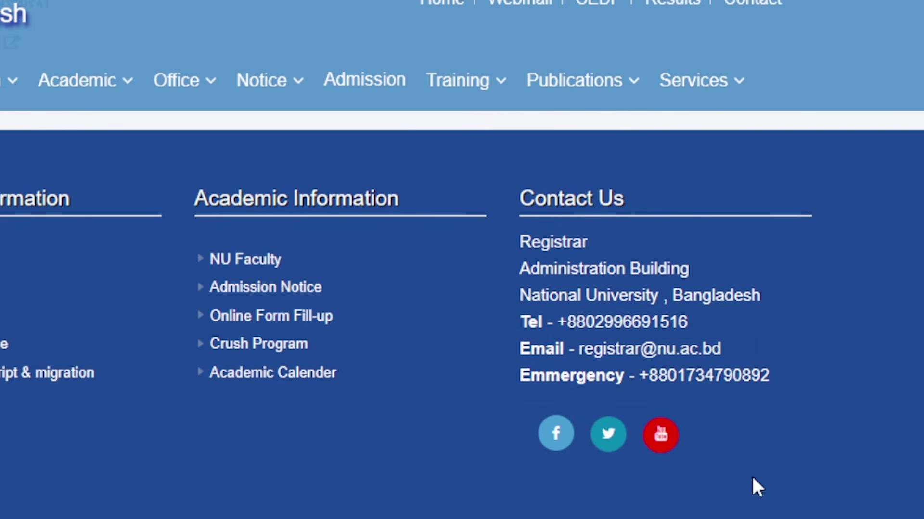
pyautogui.scroll(10, 764, 371)
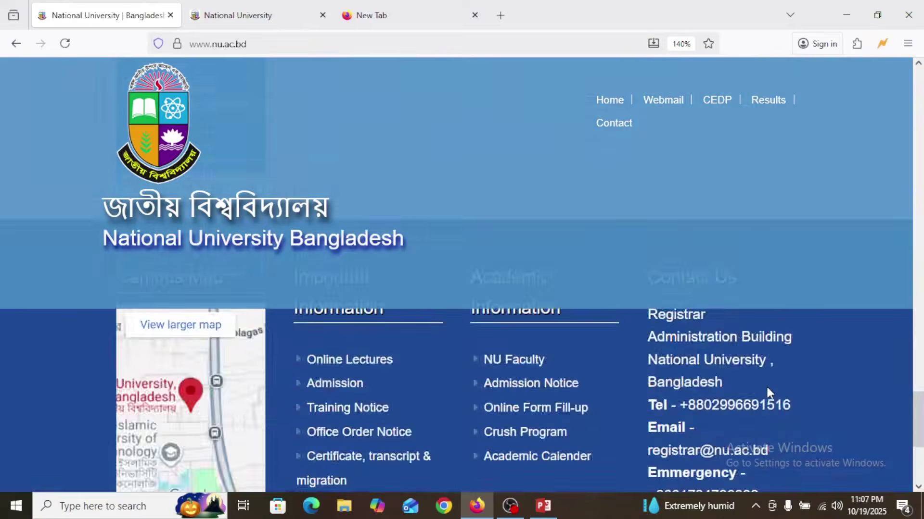
pyautogui.scroll(-5, 767, 389)
pyautogui.scroll(4, 779, 385)
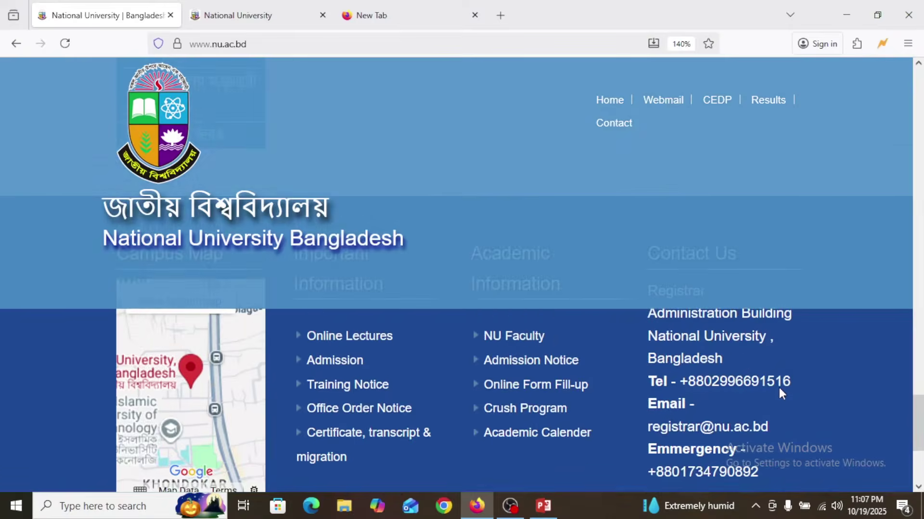
pyautogui.hotkey('ctrl', '-')
pyautogui.hotkey('ctrl', '-')
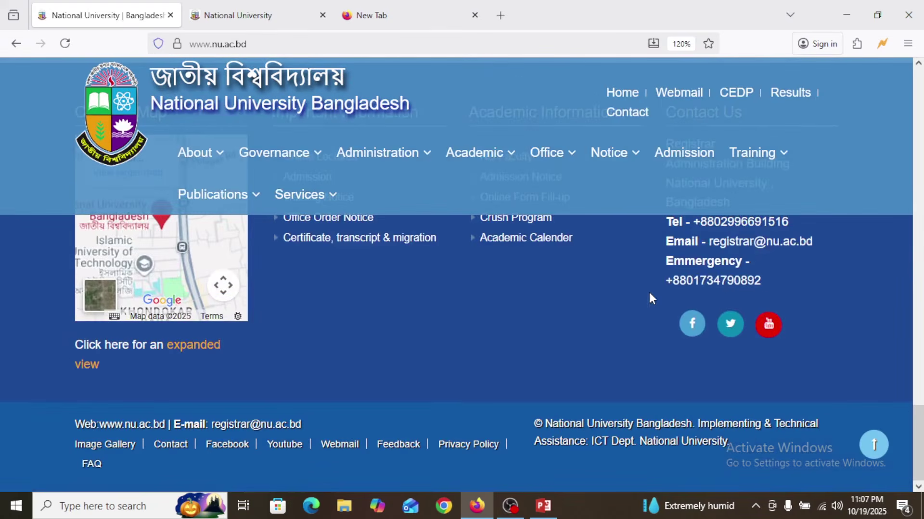
pyautogui.scroll(2, 737, 309)
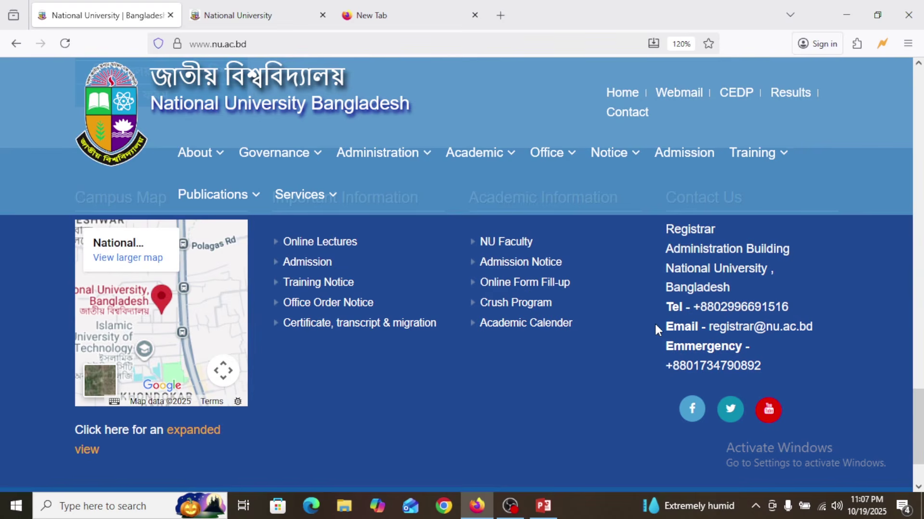
pyautogui.hotkey('ctrl', '-')
pyautogui.hotkey('ctrl', '-')
pyautogui.hotkey('ctrl', '-')
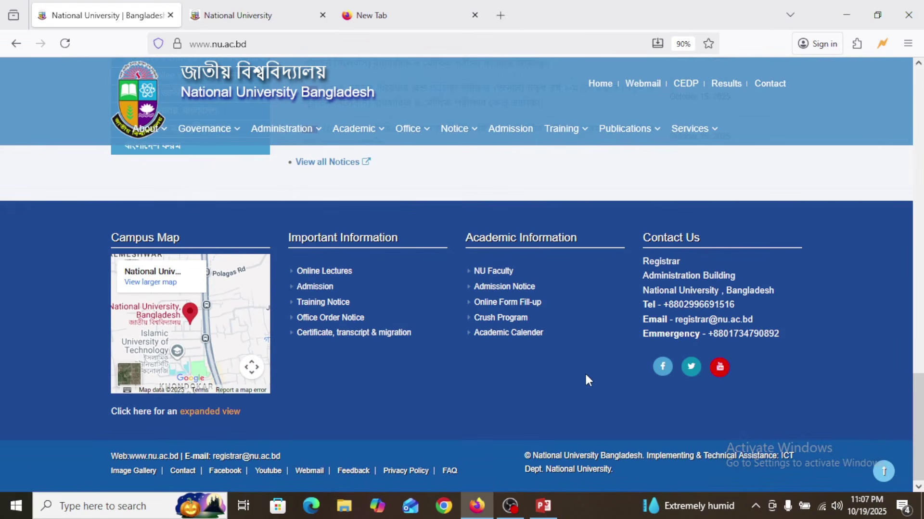
pyautogui.click(257, 7)
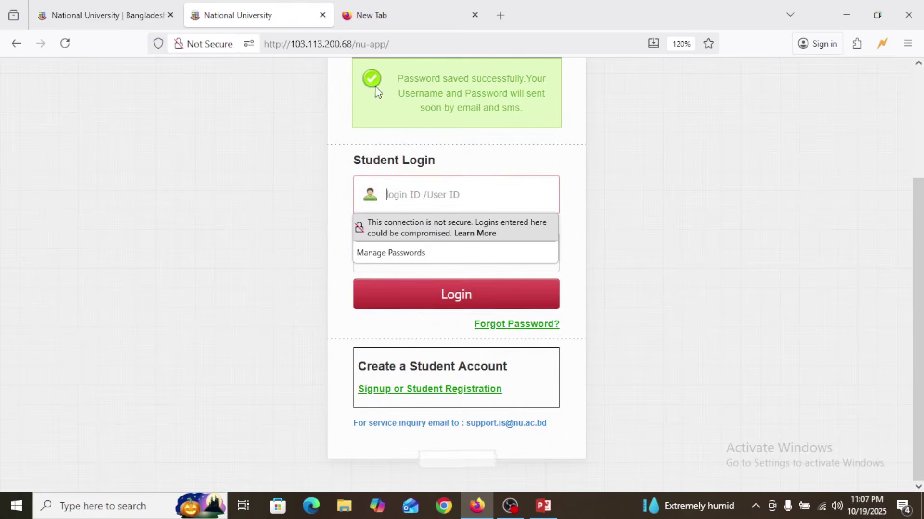
# Enter the student's login ID after closing the insecure-login warning.
pyautogui.click(416, 203)
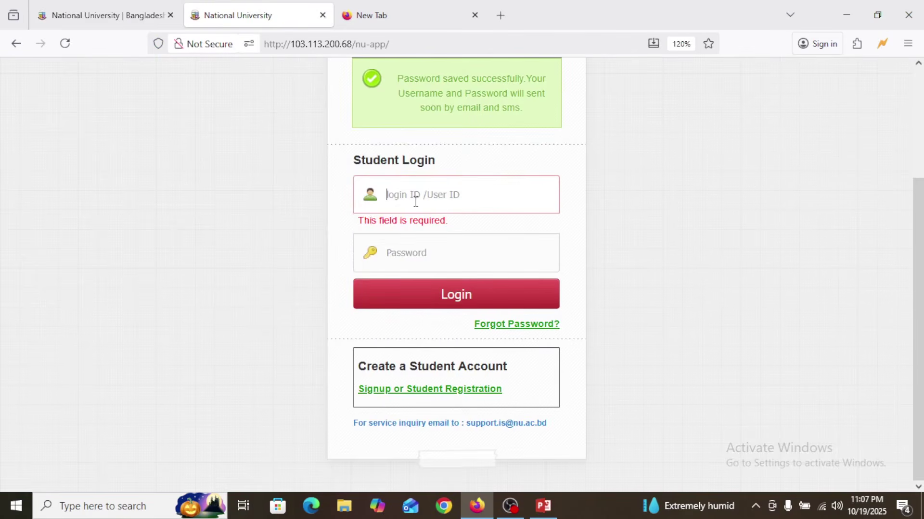
pyautogui.scroll(2, 416, 201)
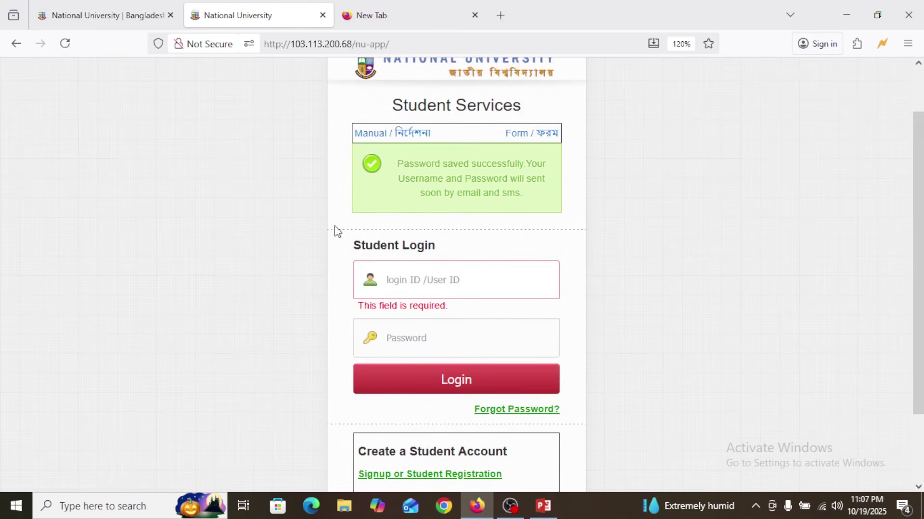
pyautogui.click(417, 279)
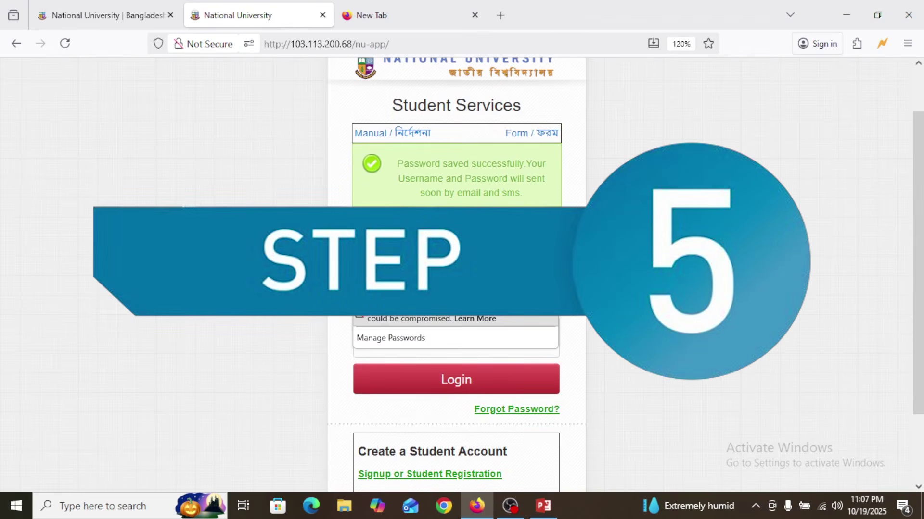
pyautogui.click(416, 279)
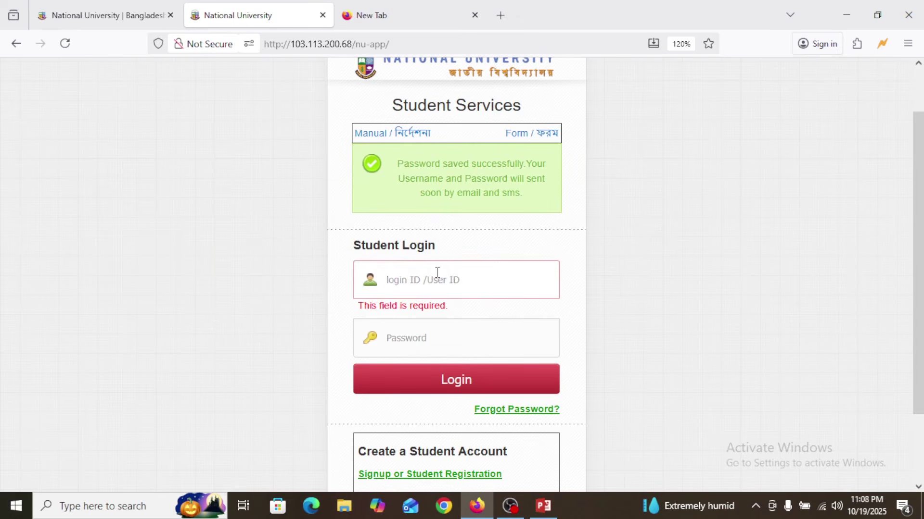
pyautogui.click(436, 273)
pyautogui.click(412, 273)
pyautogui.write('19217')
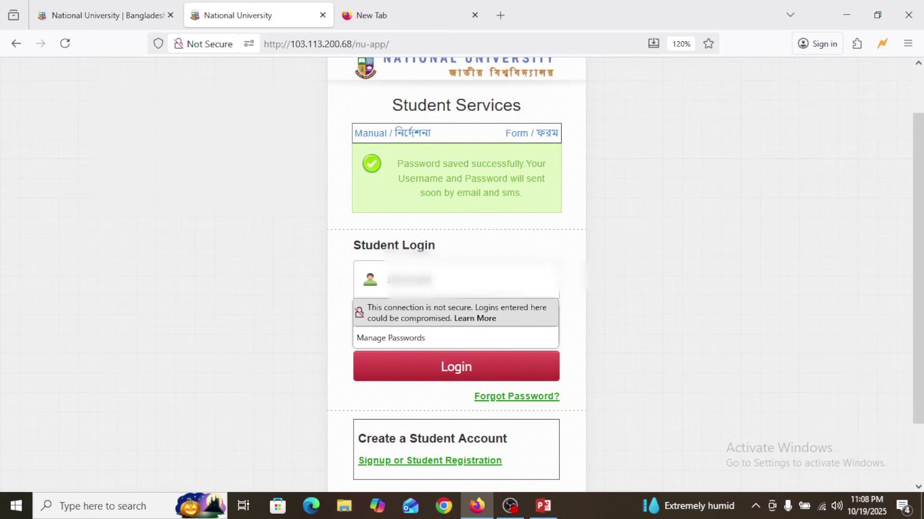
# Enter the new password, log in, and decline Firefox's offer to save it.
pyautogui.click(666, 244)
pyautogui.click(483, 327)
pyautogui.write('****')
pyautogui.press('BackSpace')
pyautogui.press('BackSpace')
pyautogui.press('BackSpace')
pyautogui.write('*****')
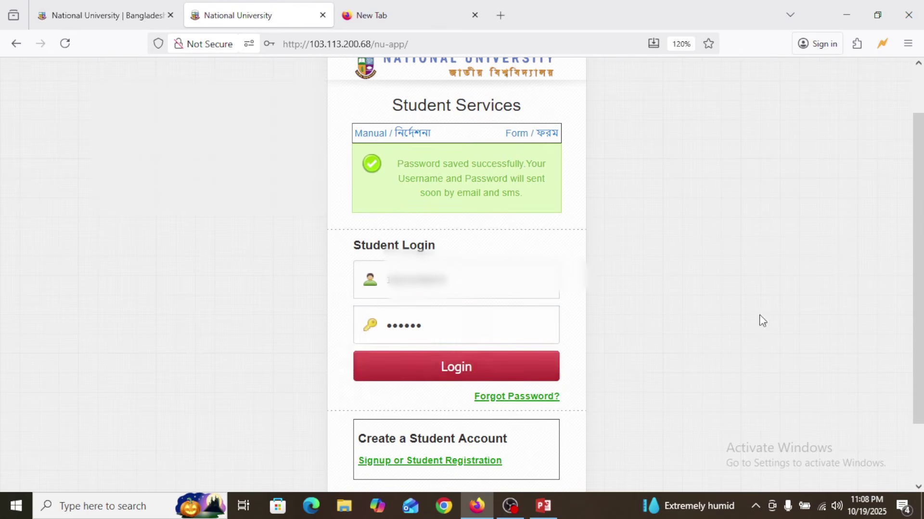
pyautogui.click(453, 376)
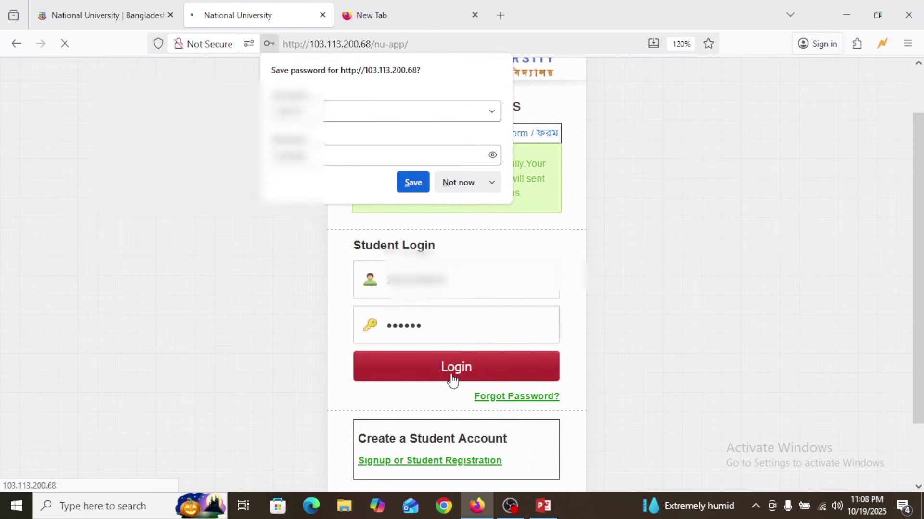
pyautogui.click(454, 183)
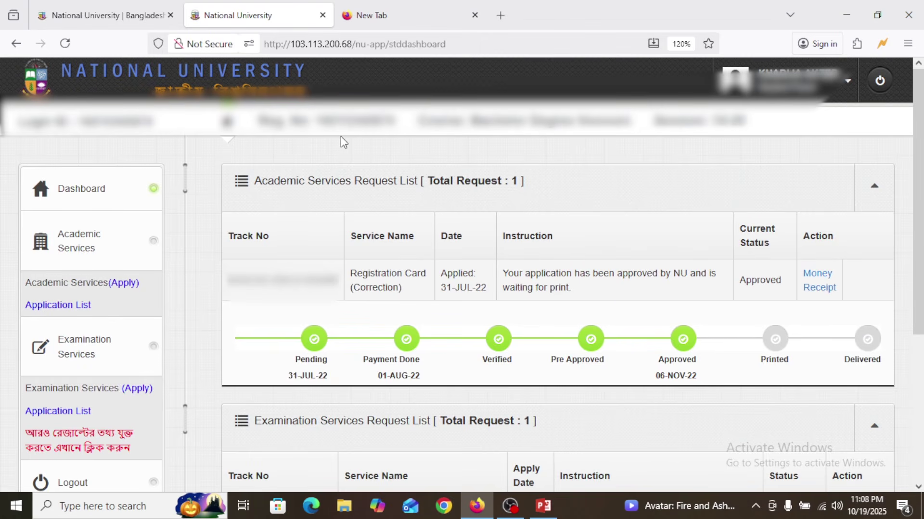
# From the nu.ac.bd home page, open Student Login in a new tab and close the insecure-login warning.
pyautogui.click(153, 5)
pyautogui.scroll(5, 150, 394)
pyautogui.scroll(10, 308, 381)
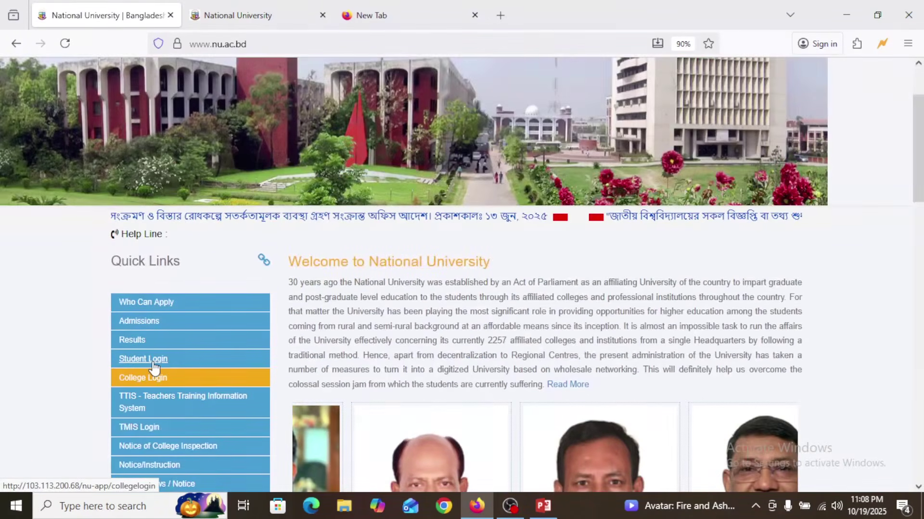
pyautogui.click(153, 368)
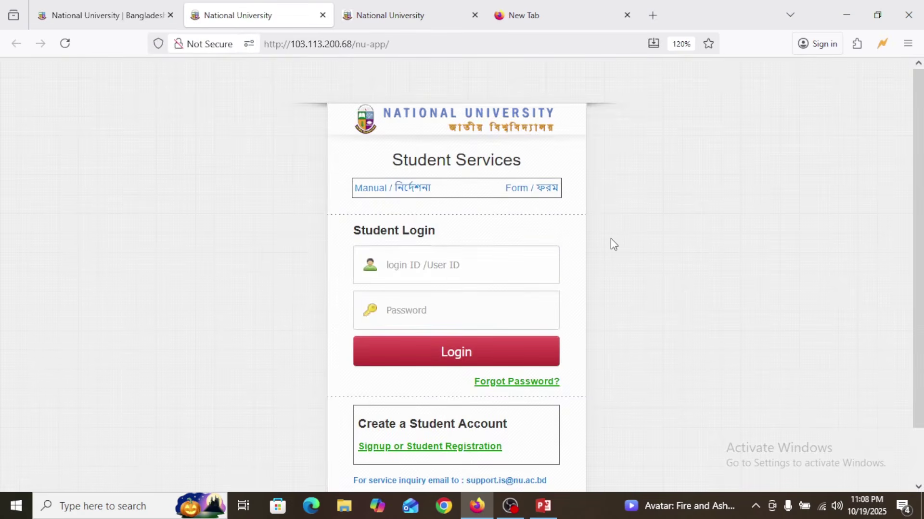
pyautogui.click(451, 303)
pyautogui.click(399, 309)
pyautogui.click(404, 307)
# Check the dashboard and home page tabs, then focus the new login page's login ID field.
pyautogui.click(409, 15)
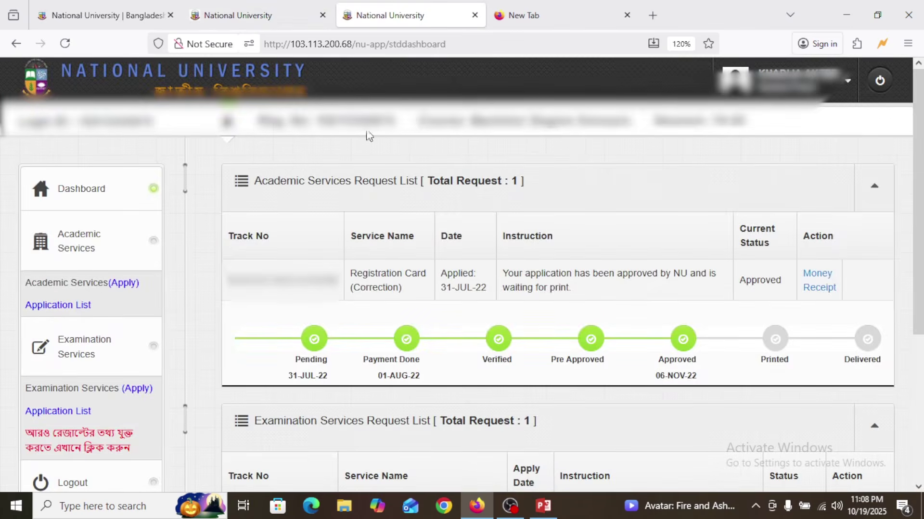
pyautogui.click(126, 11)
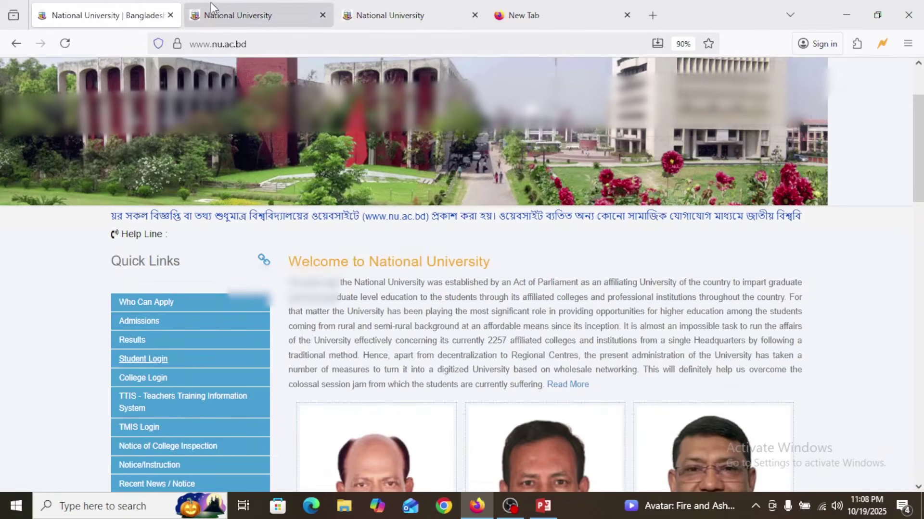
pyautogui.click(211, 8)
pyautogui.click(441, 268)
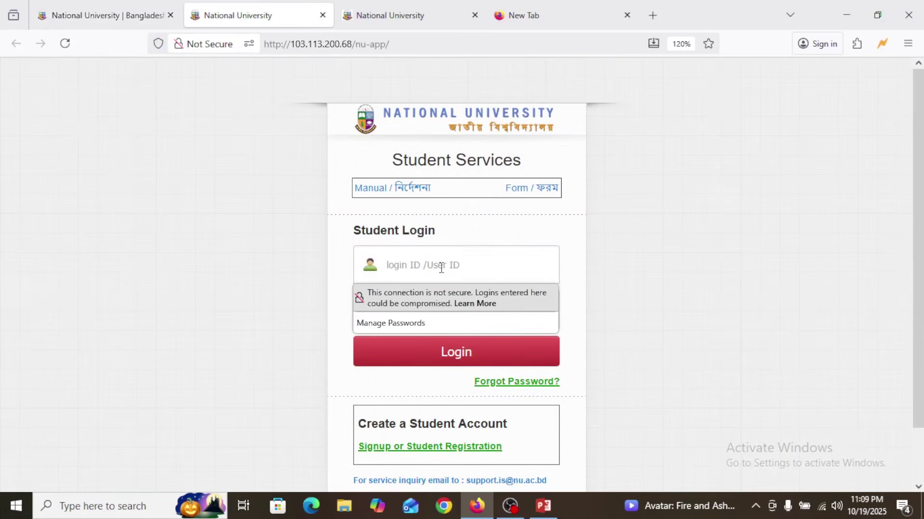
pyautogui.press('Tab')
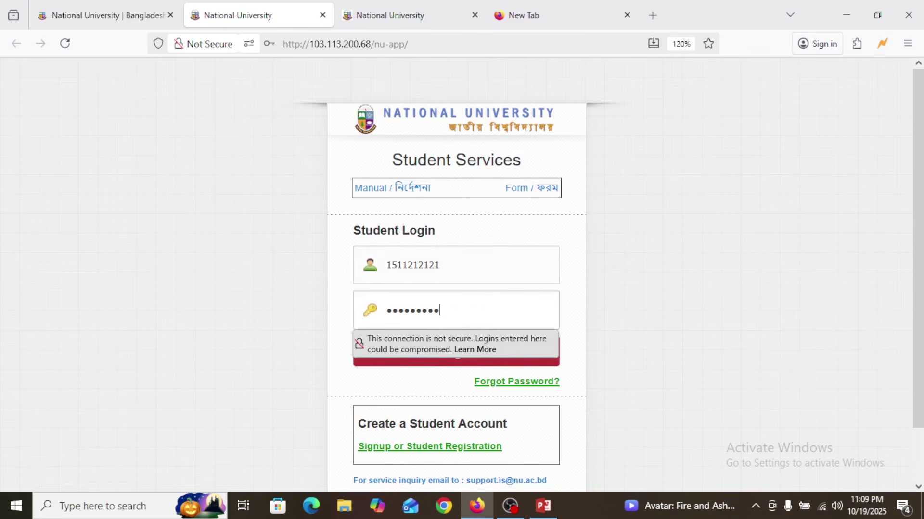
pyautogui.doubleClick(449, 262)
pyautogui.moveTo(449, 261); pyautogui.dragTo(392, 262)
pyautogui.click(392, 263)
pyautogui.moveTo(470, 319); pyautogui.dragTo(389, 285)
pyautogui.click(407, 267)
pyautogui.moveTo(465, 266); pyautogui.dragTo(387, 266)
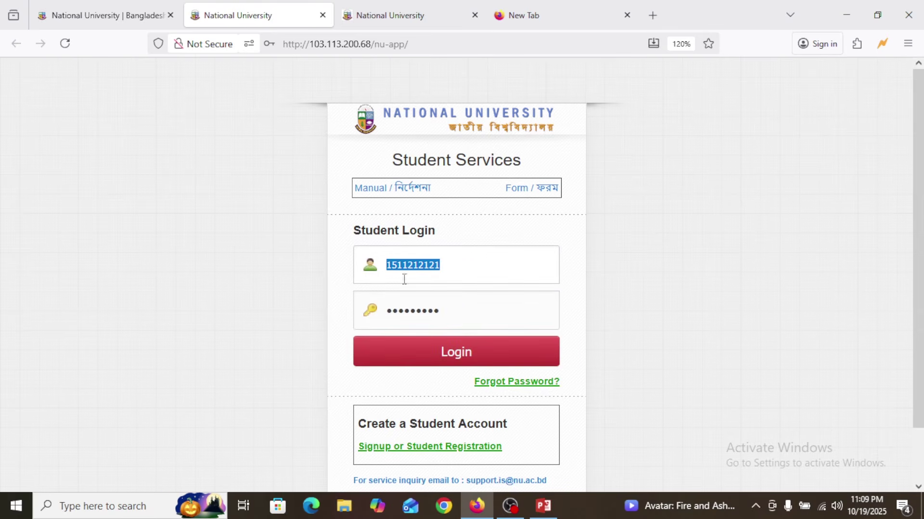
pyautogui.moveTo(449, 315); pyautogui.dragTo(384, 311)
pyautogui.press('BackSpace')
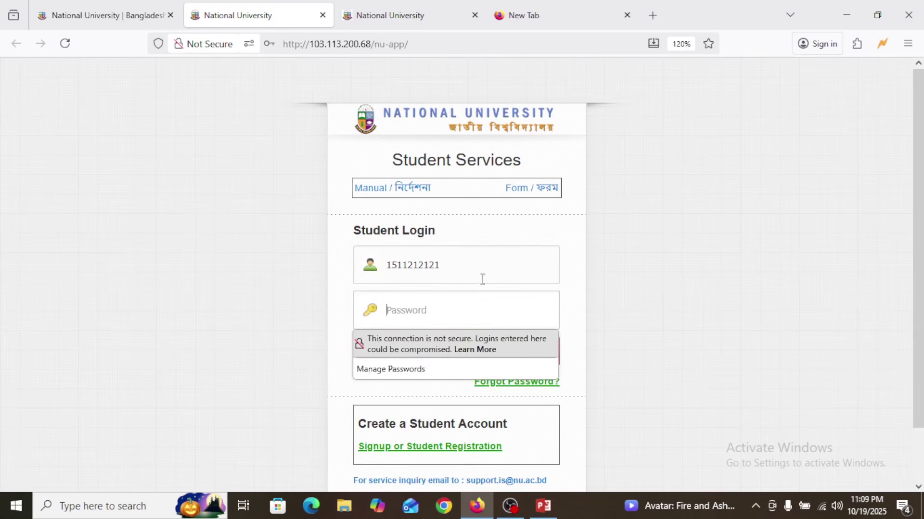
pyautogui.click(488, 272)
pyautogui.moveTo(489, 272); pyautogui.dragTo(386, 266)
pyautogui.press('BackSpace')
pyautogui.click(625, 270)
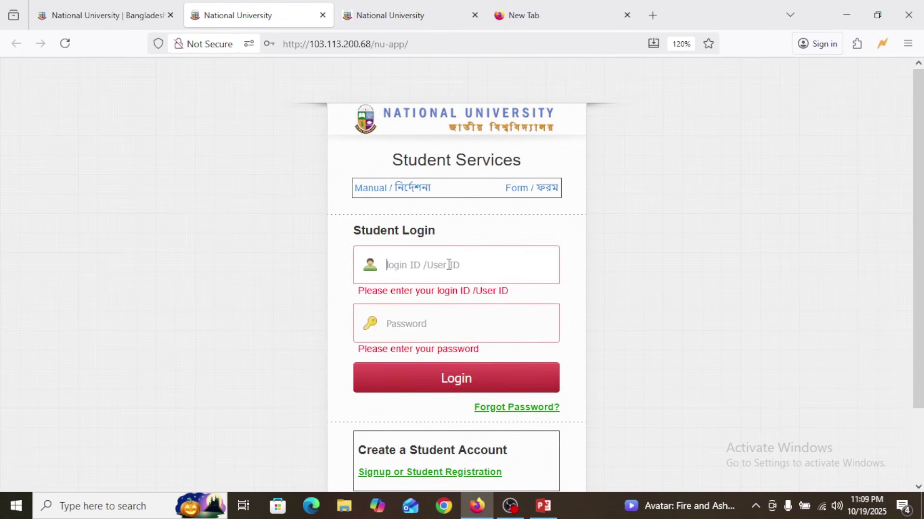
pyautogui.click(443, 327)
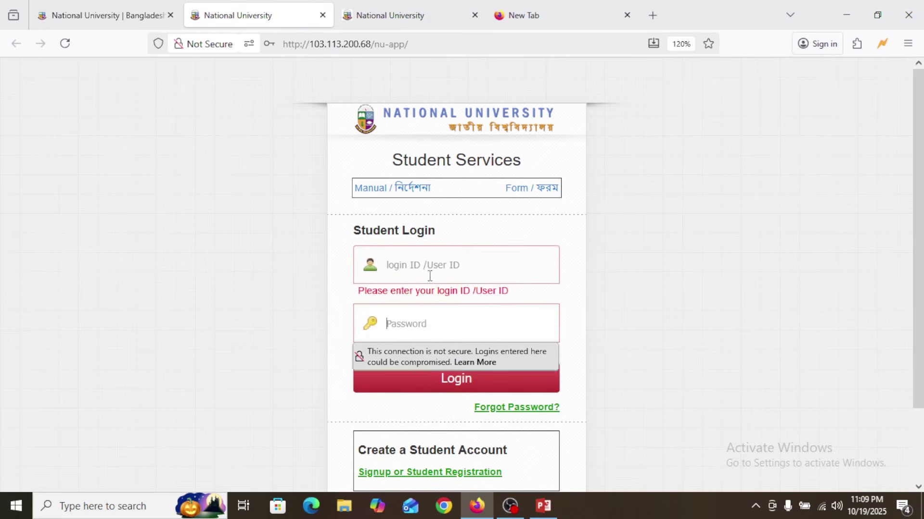
pyautogui.click(427, 273)
pyautogui.moveTo(355, 235); pyautogui.dragTo(483, 356)
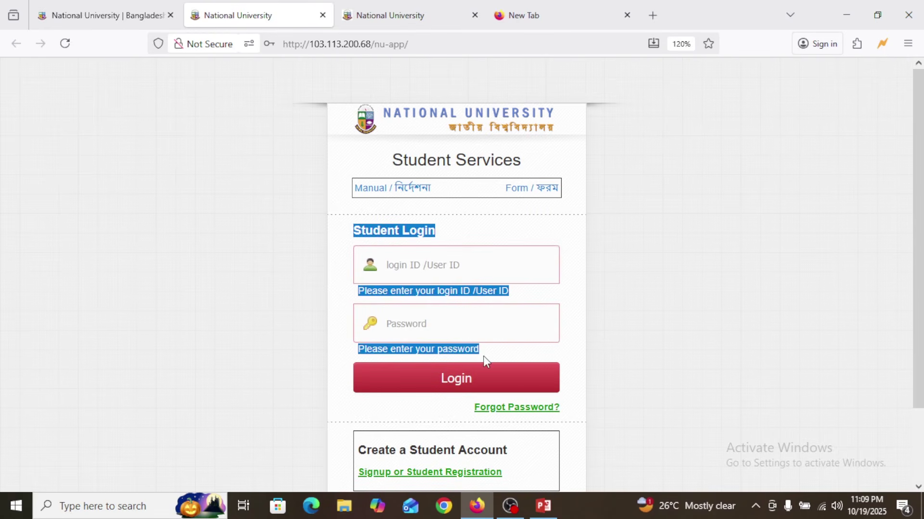
pyautogui.rightClick(451, 295)
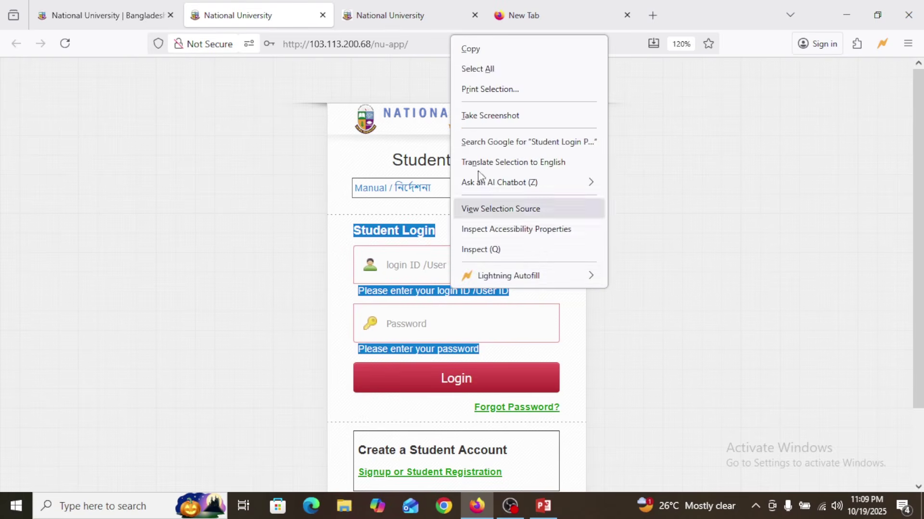
pyautogui.click(486, 49)
pyautogui.click(506, 269)
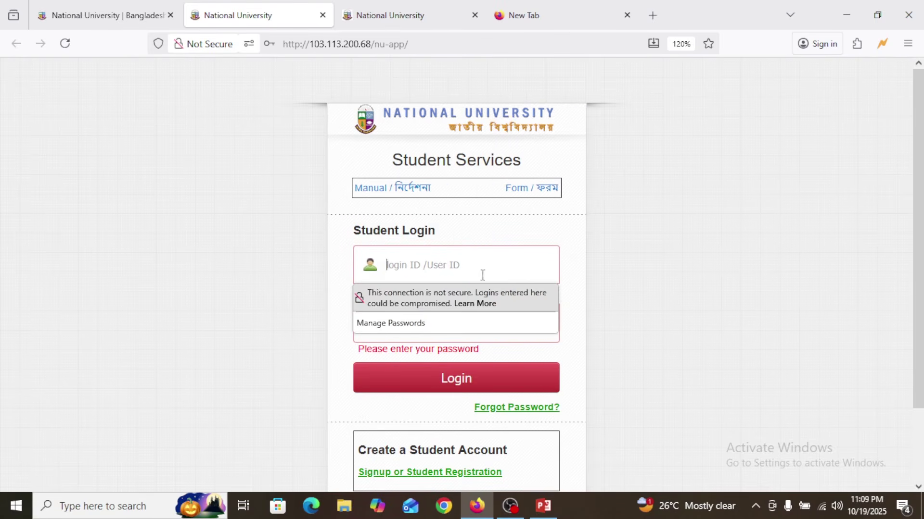
pyautogui.tripleClick(414, 232)
pyautogui.click(414, 233)
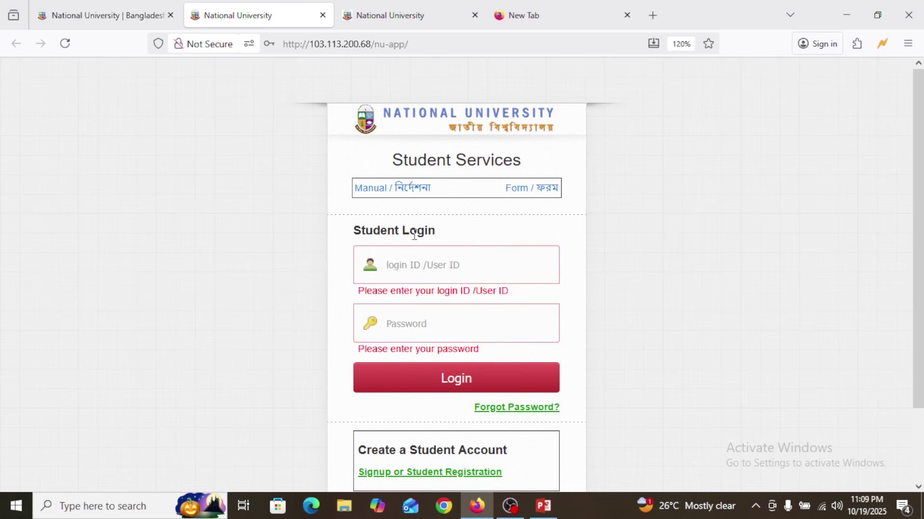
pyautogui.click(418, 264)
pyautogui.click(618, 236)
pyautogui.click(464, 313)
pyautogui.click(604, 264)
pyautogui.scroll(-3, 605, 265)
pyautogui.scroll(3, 428, 428)
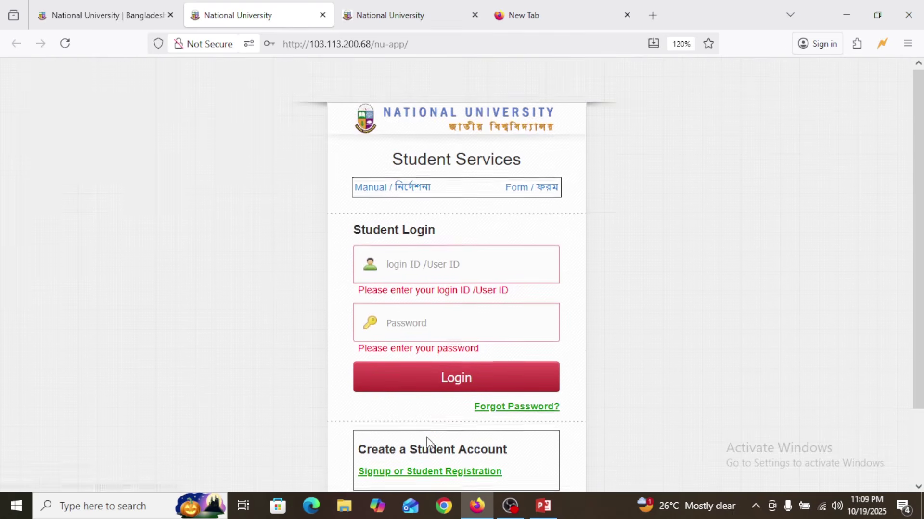
pyautogui.scroll(-3, 429, 249)
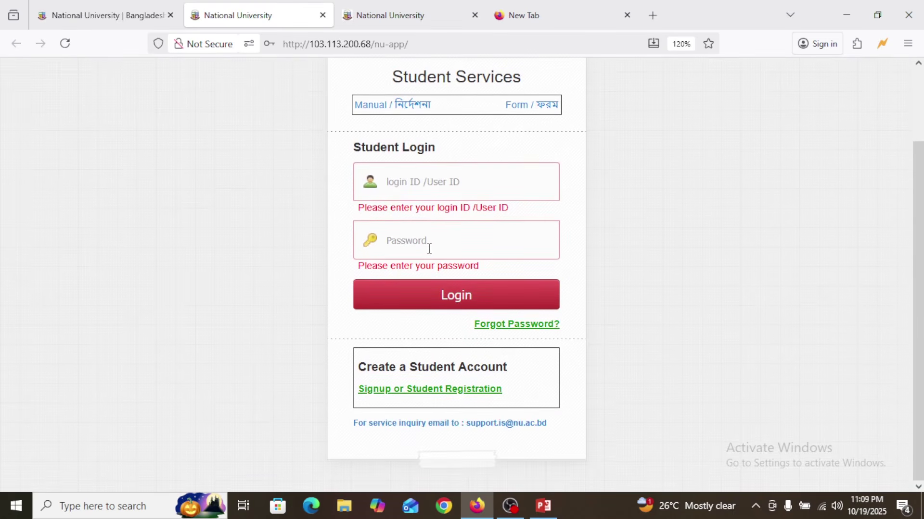
pyautogui.moveTo(920, 209); pyautogui.dragTo(918, 174)
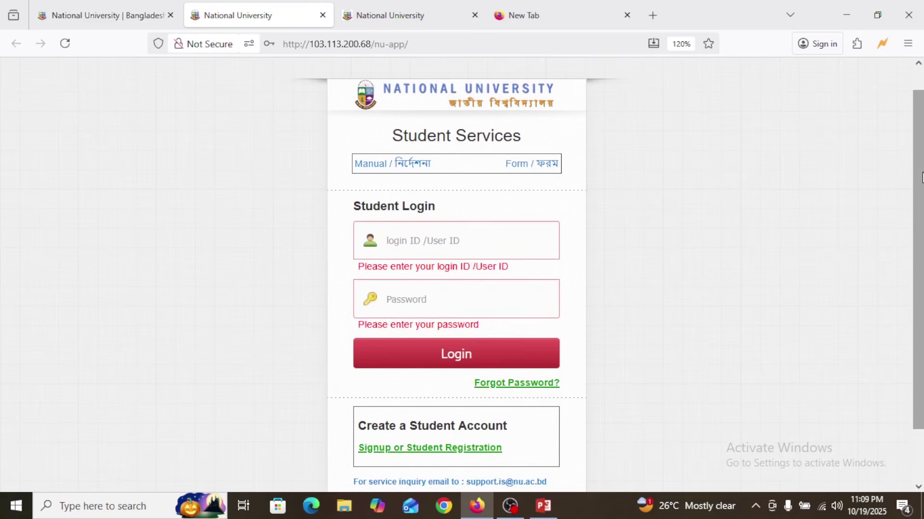